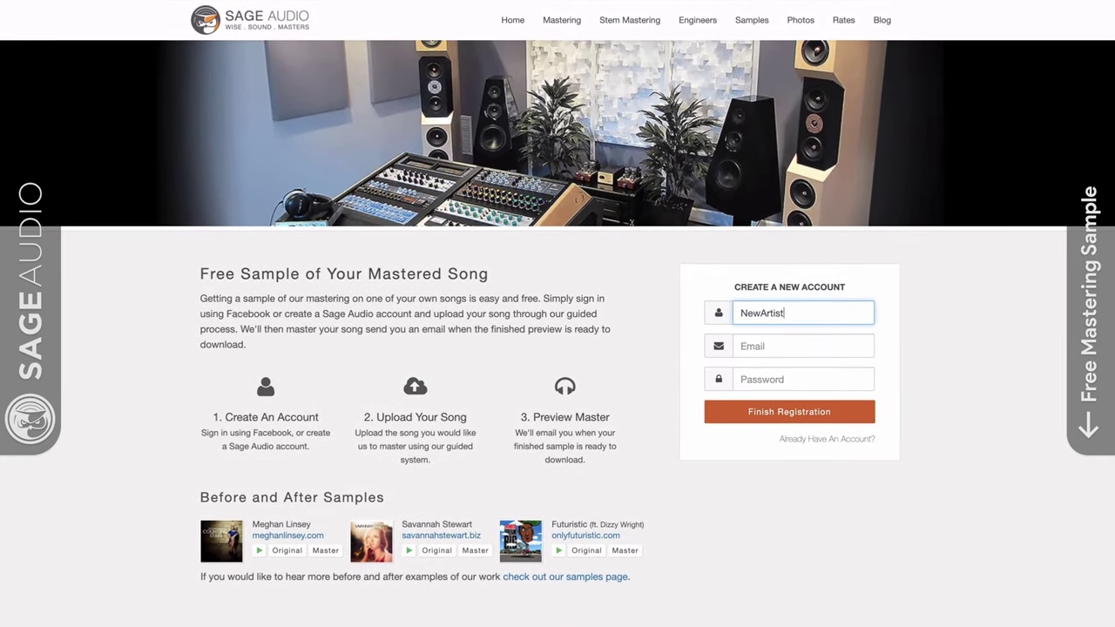
Enter the account e-mail on the Sage Audio registration form and move to the artist name field.
{"action": "key", "text": "Tab"}
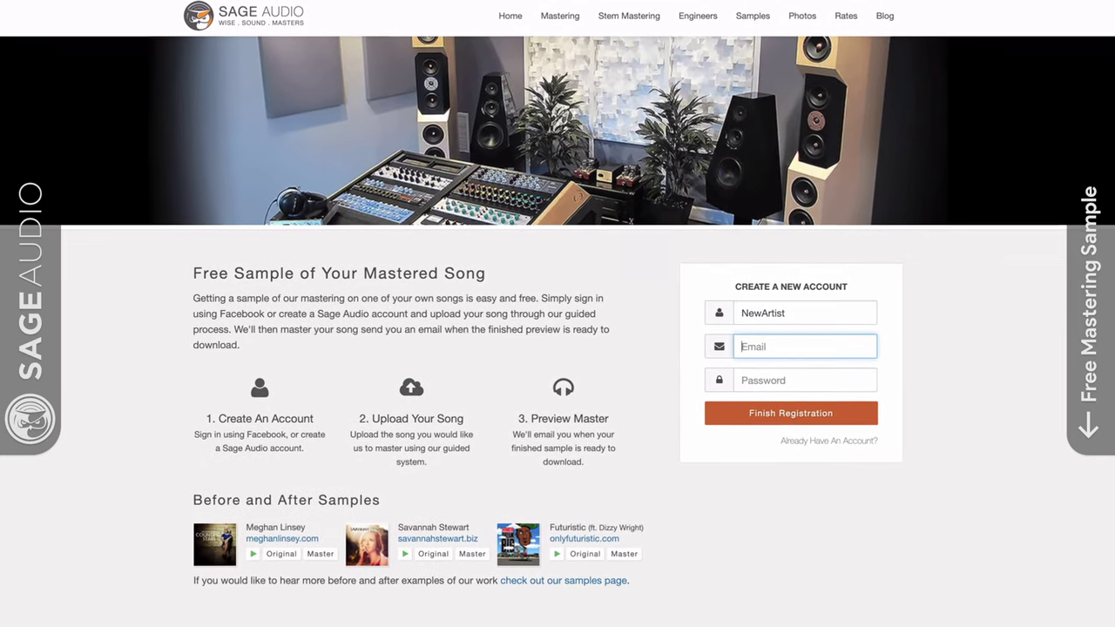
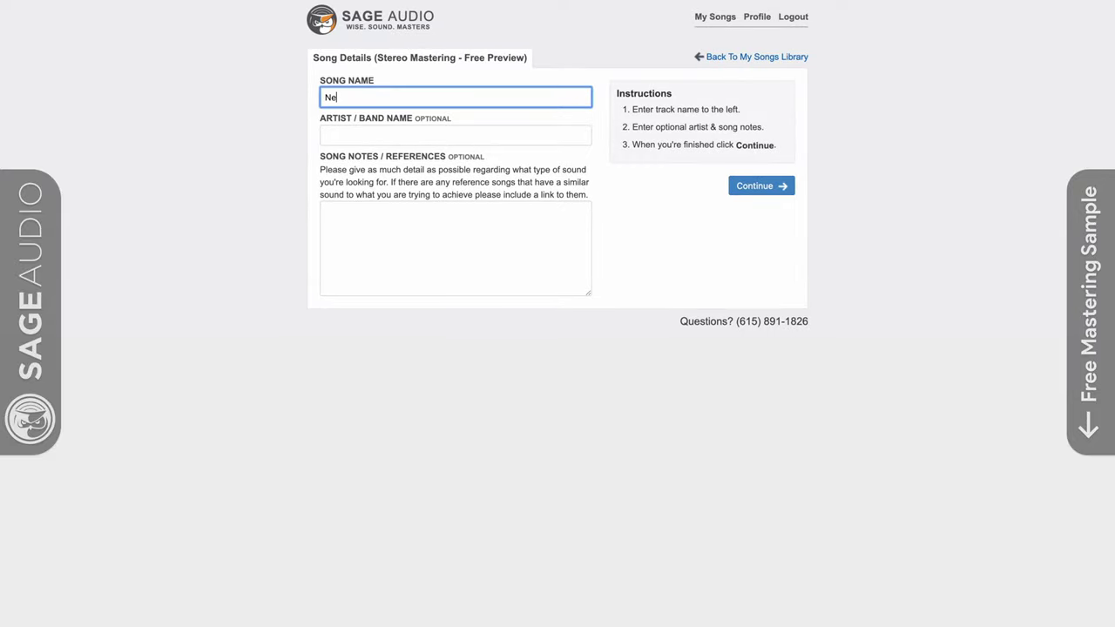
{"action": "key", "text": "Tab"}
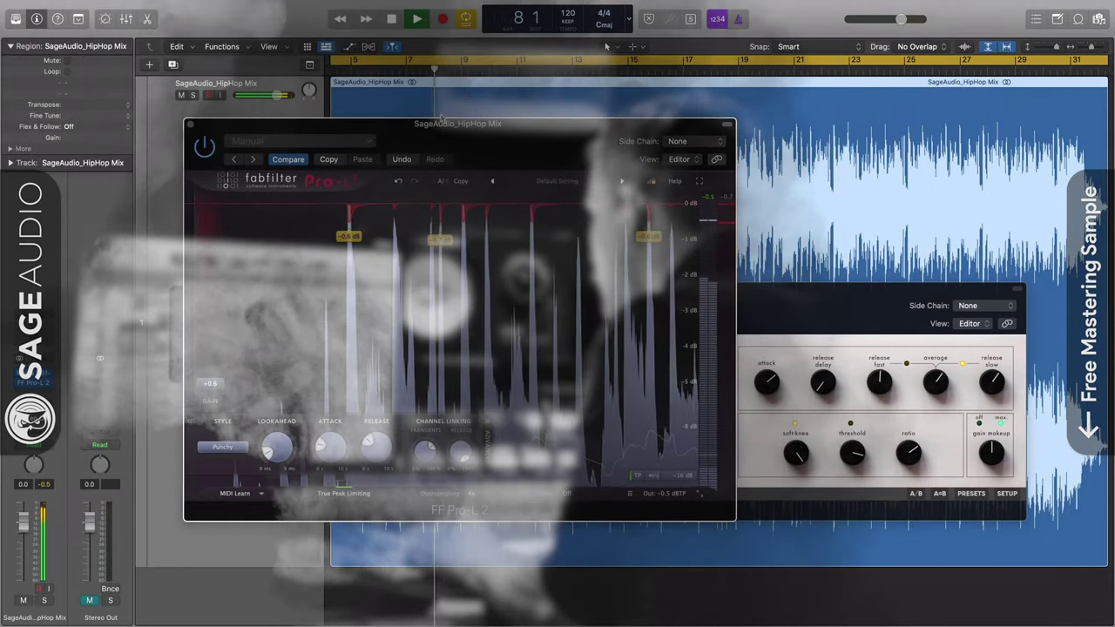
Nudge the Pro-L 2 window right and compare it against the Weiss DS1-MK3.
{"action": "left_click_drag", "start_coordinate": [442, 123], "coordinate": [425, 122]}
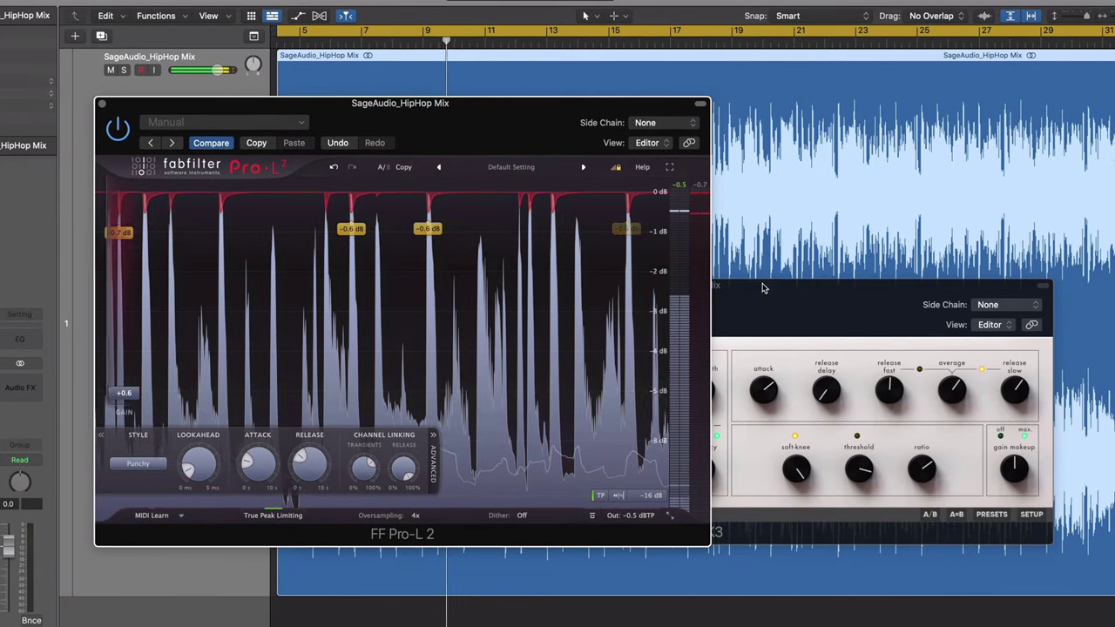
{"action": "left_click", "coordinate": [871, 292]}
{"action": "left_click", "coordinate": [583, 237]}
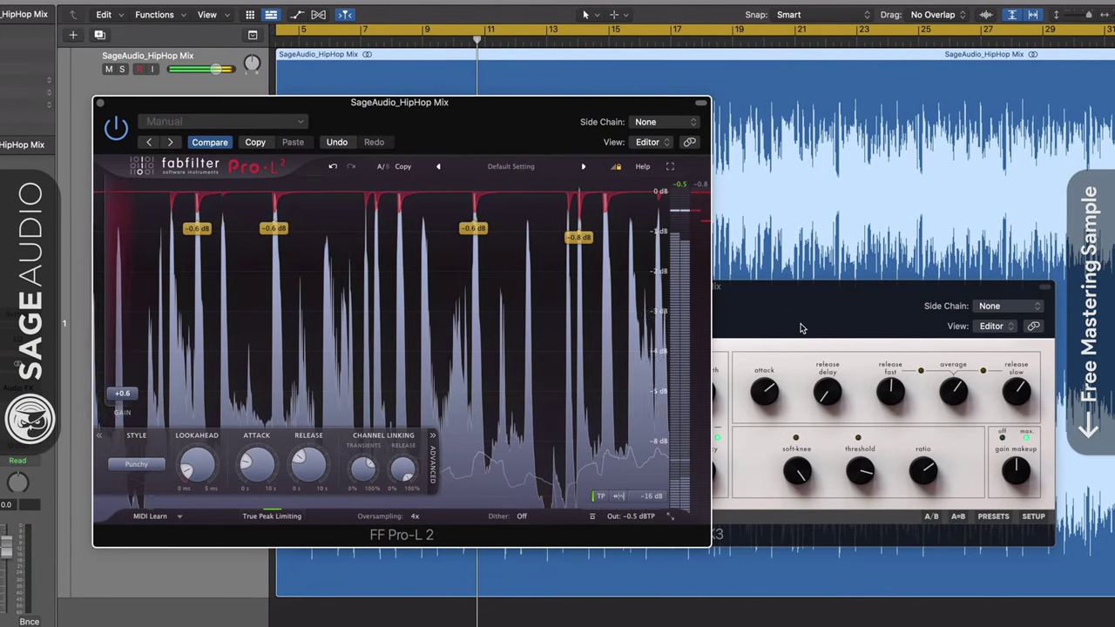
{"action": "left_click", "coordinate": [813, 326]}
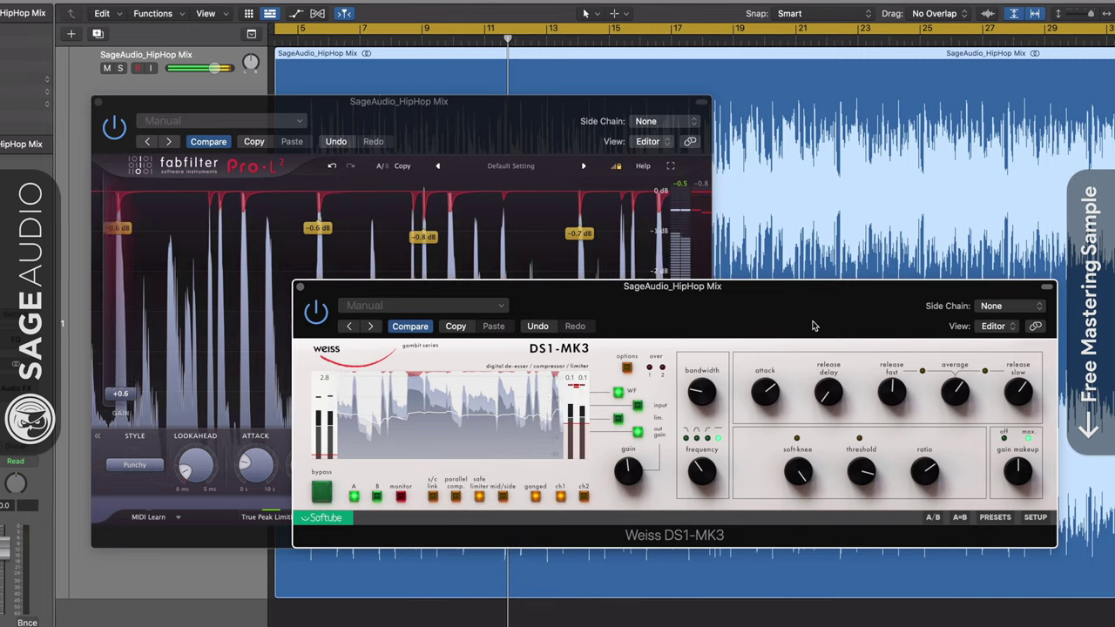
{"action": "mouse_move", "coordinate": [628, 474]}
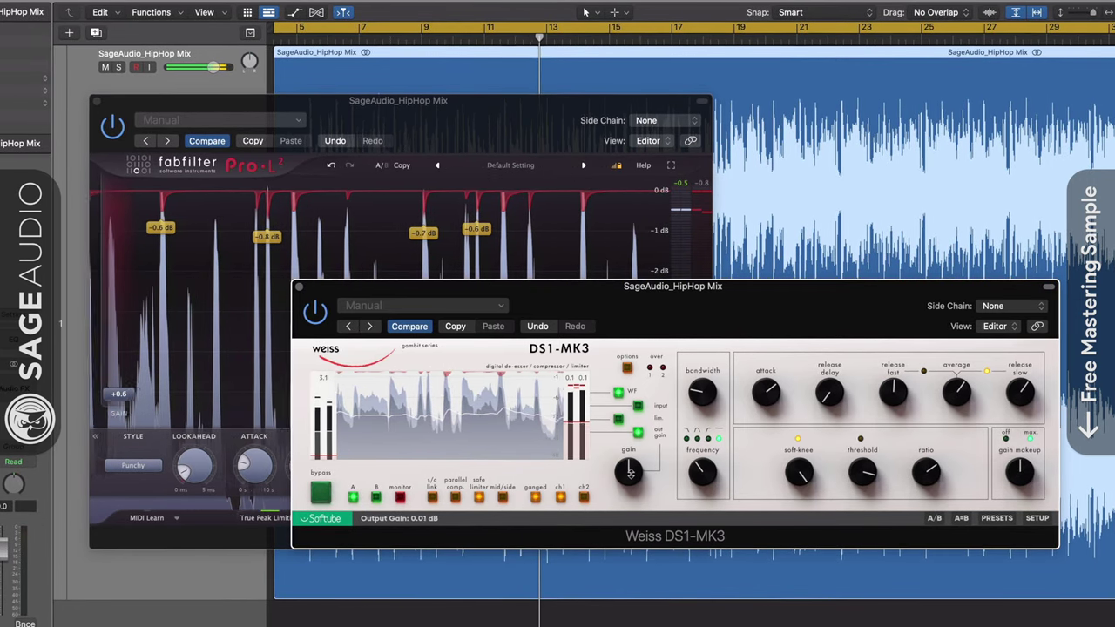
{"action": "left_click", "coordinate": [106, 397]}
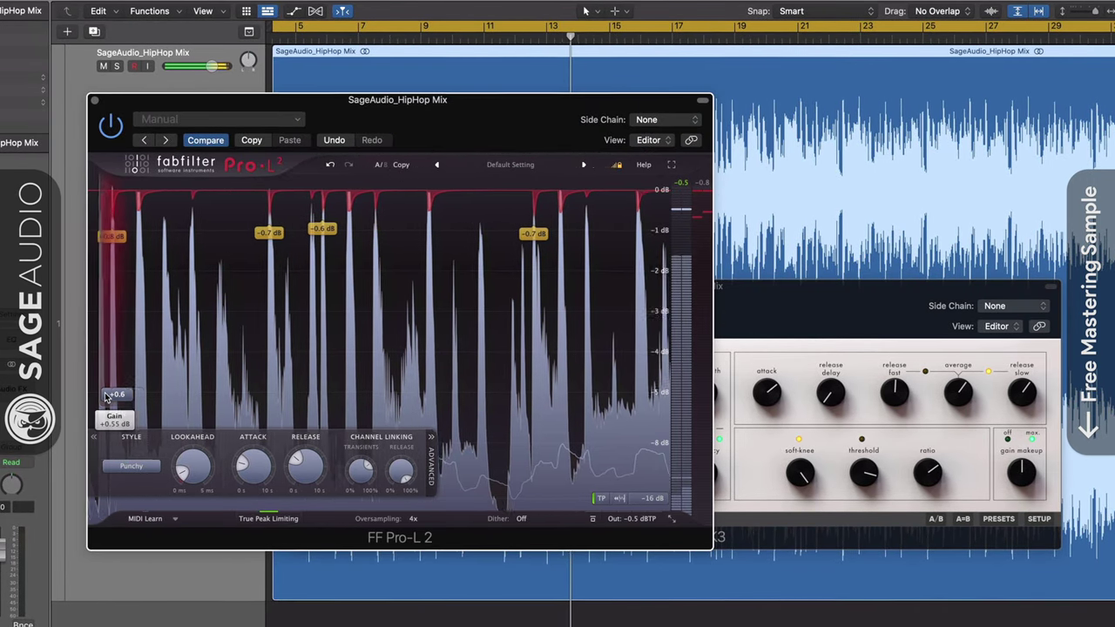
Push Pro-L 2 gain up to +5.3 dB, then pull it back down while comparing with the Weiss.
{"action": "left_click_drag", "start_coordinate": [107, 397], "coordinate": [108, 360]}
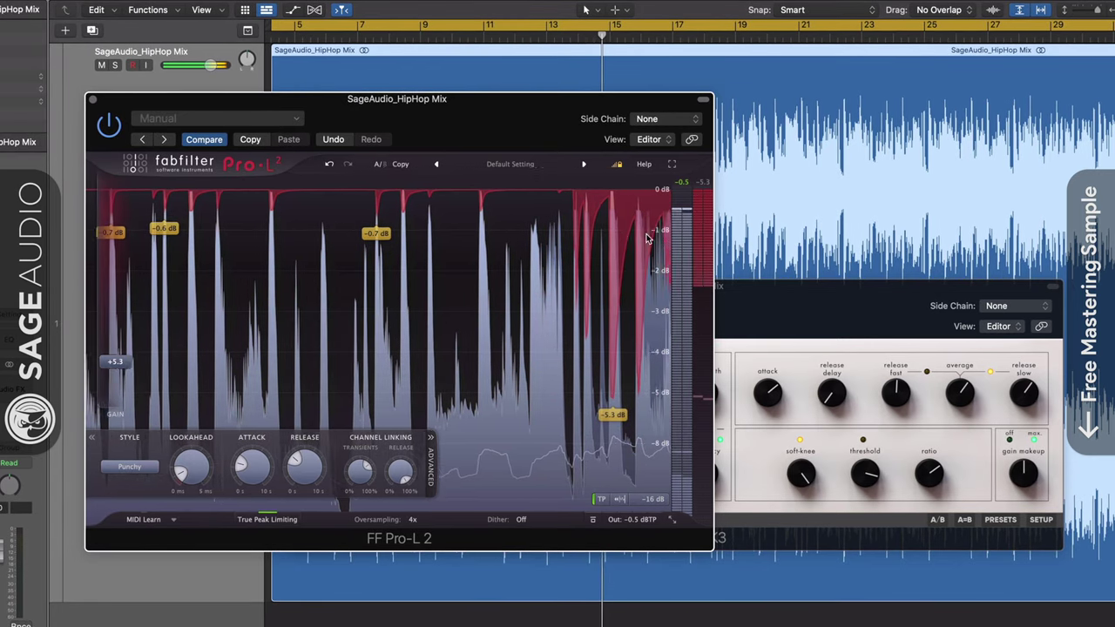
{"action": "mouse_move", "coordinate": [119, 361]}
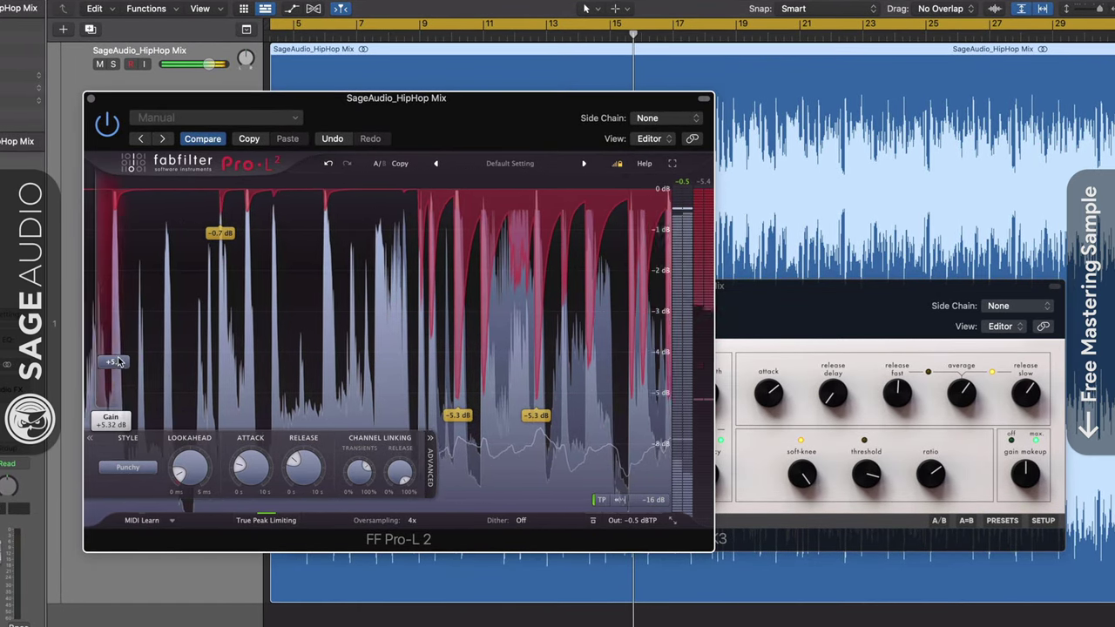
{"action": "left_click_drag", "start_coordinate": [119, 362], "coordinate": [112, 396]}
{"action": "left_click", "coordinate": [766, 315]}
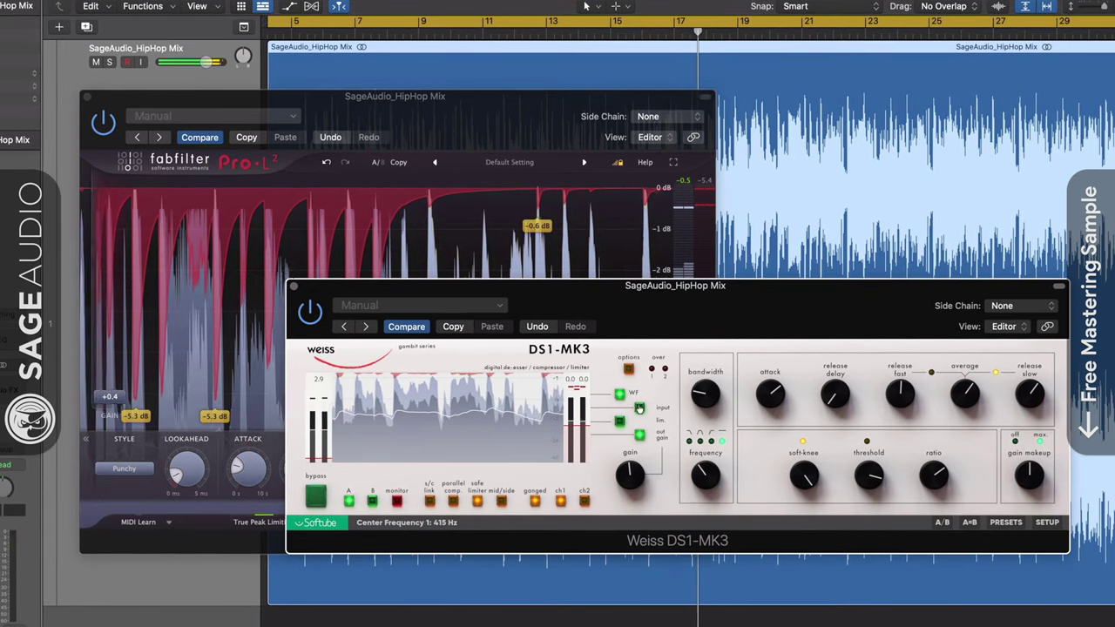
{"action": "mouse_move", "coordinate": [629, 478]}
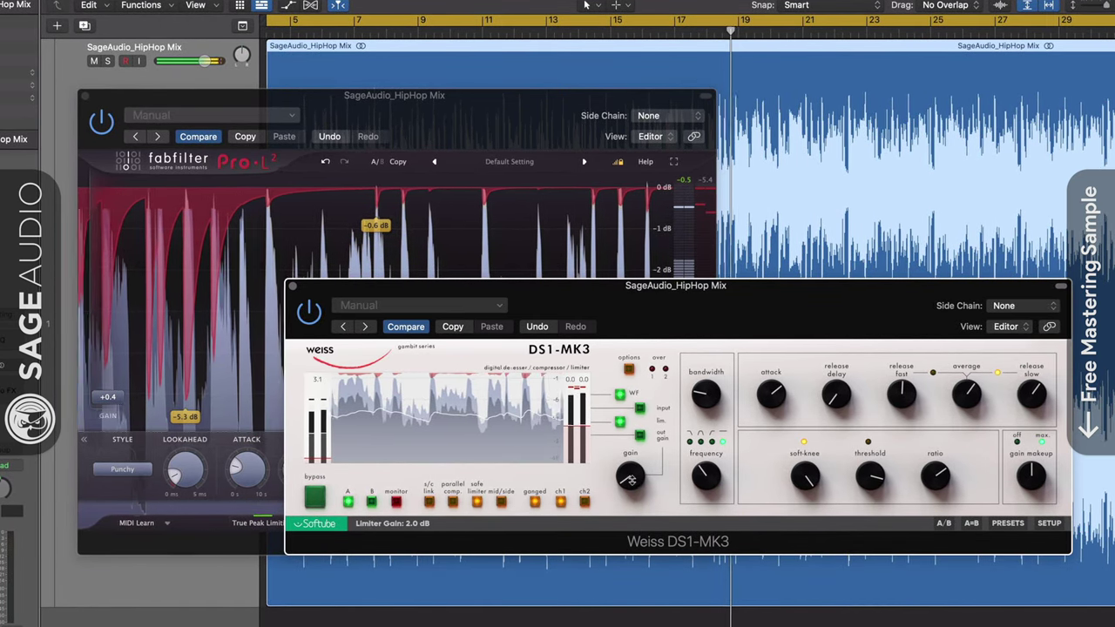
{"action": "left_click", "coordinate": [440, 261]}
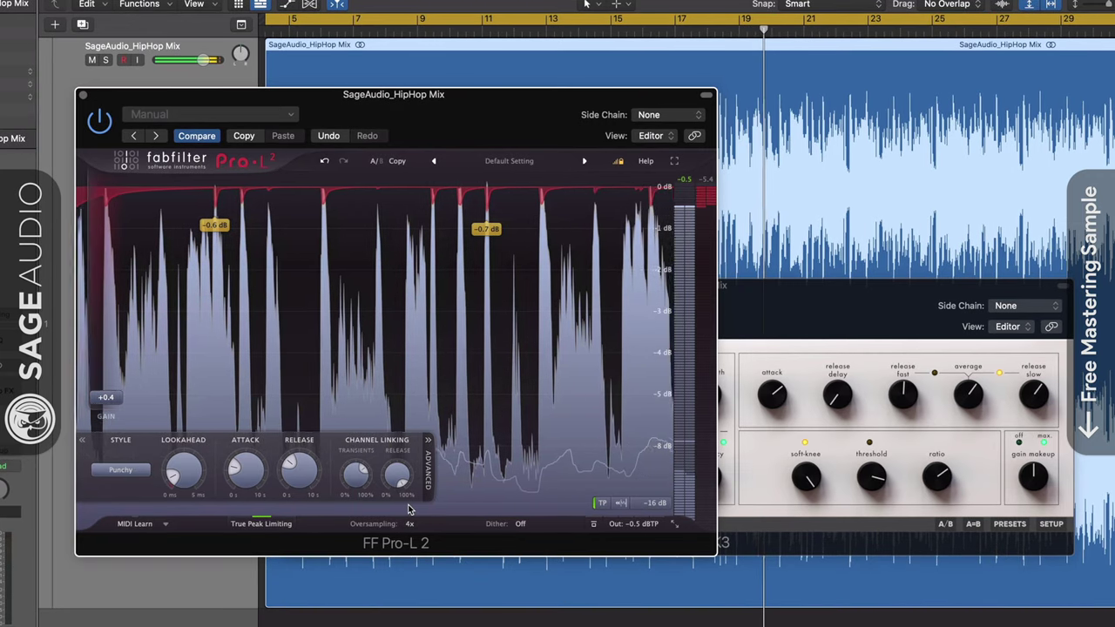
{"action": "left_click", "coordinate": [731, 523]}
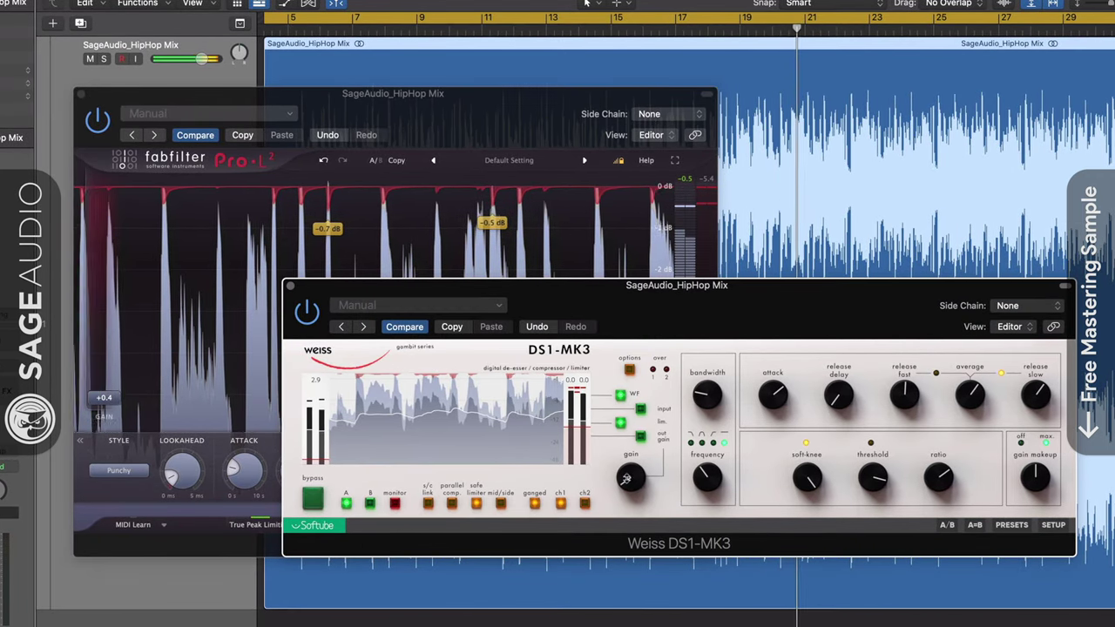
{"action": "left_click", "coordinate": [207, 429]}
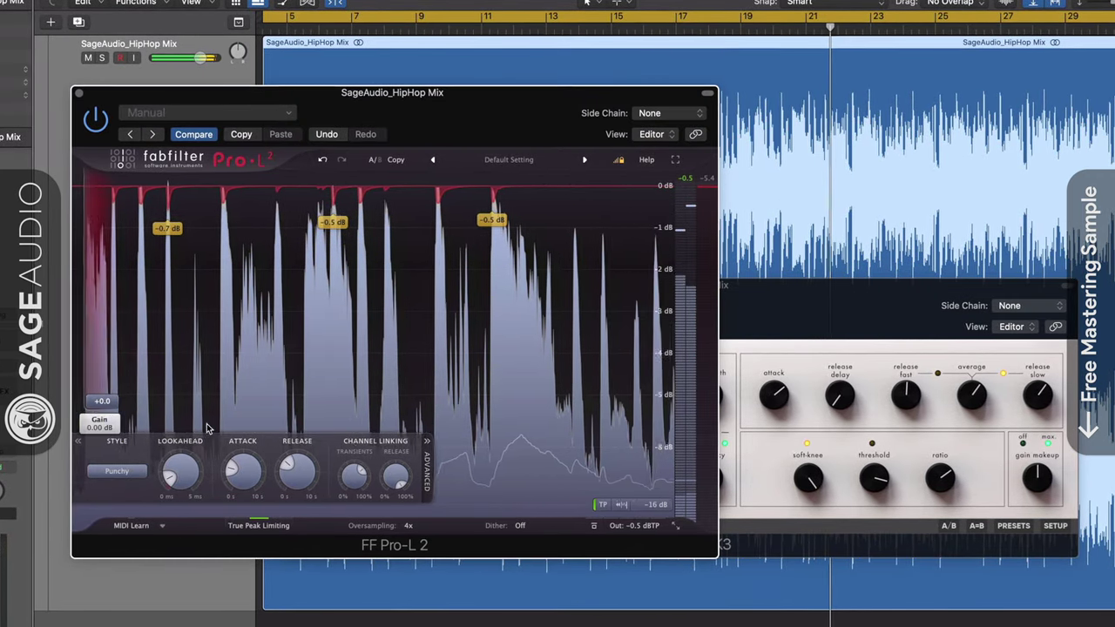
Choose Transparent style in Pro-L 2, Weiss limiter Type 2, and raise Pro-L 2 gain to +1.6 dB.
{"action": "left_click", "coordinate": [117, 472]}
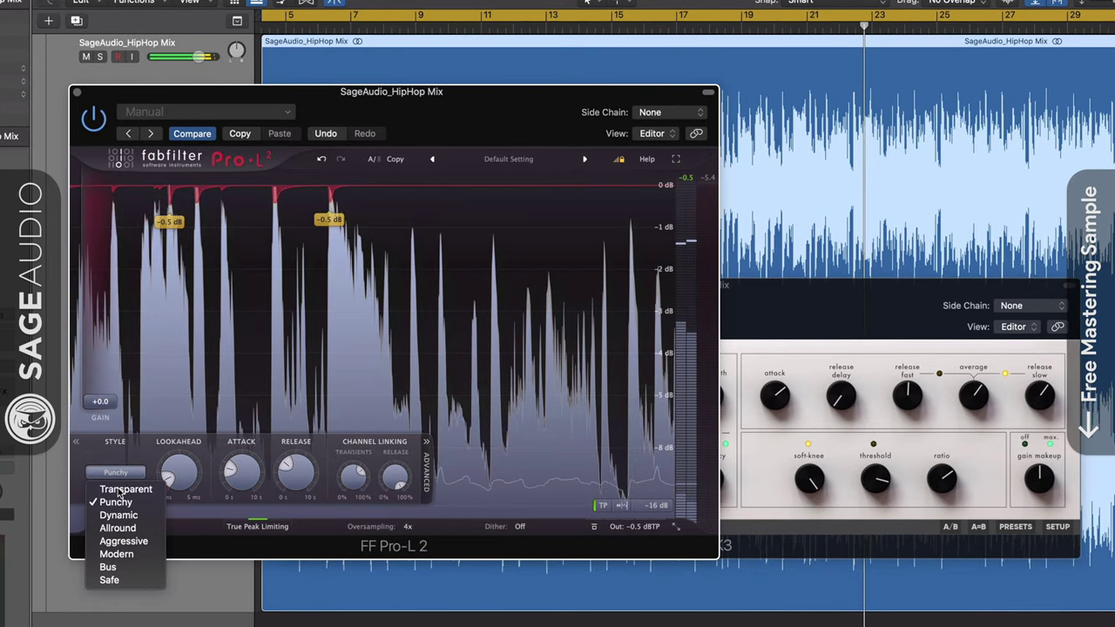
{"action": "left_click", "coordinate": [123, 489]}
{"action": "left_click", "coordinate": [756, 494]}
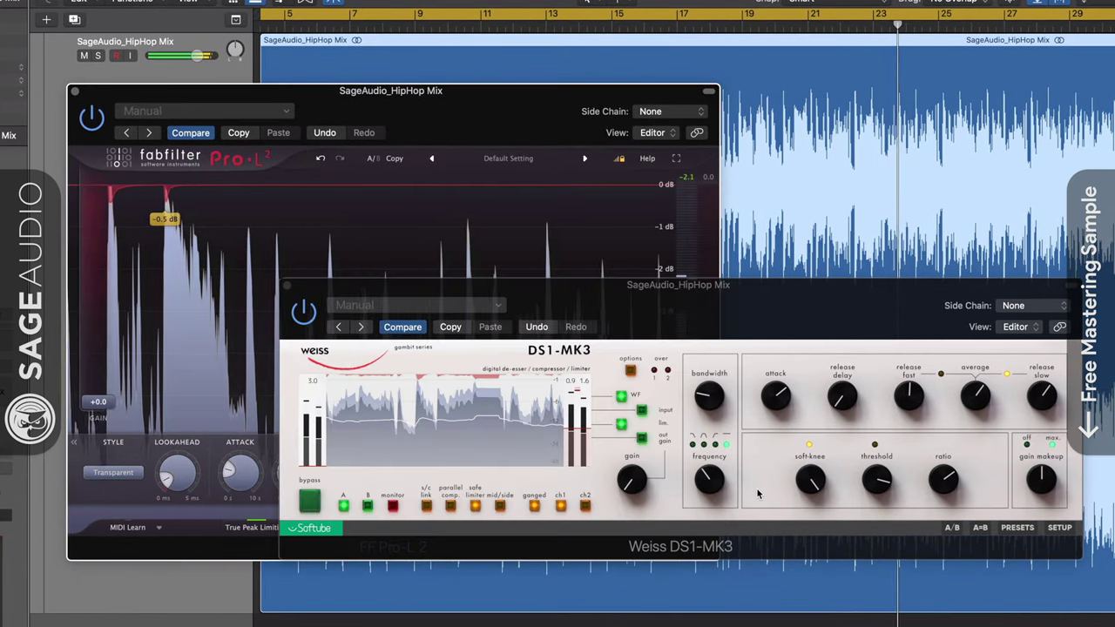
{"action": "left_click", "coordinate": [631, 370]}
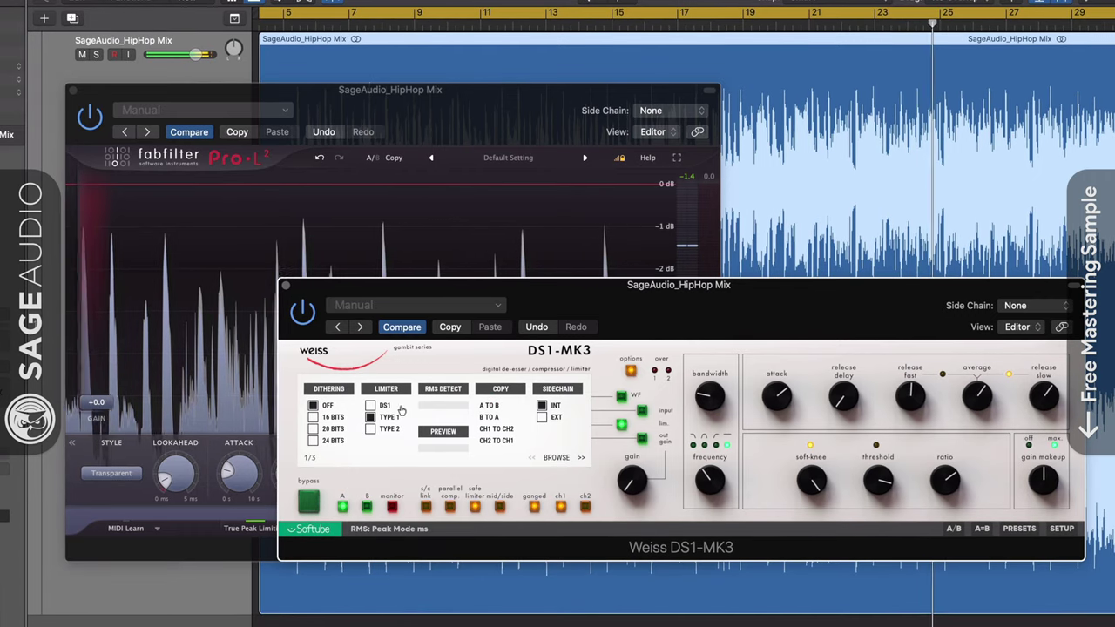
{"action": "left_click", "coordinate": [370, 428]}
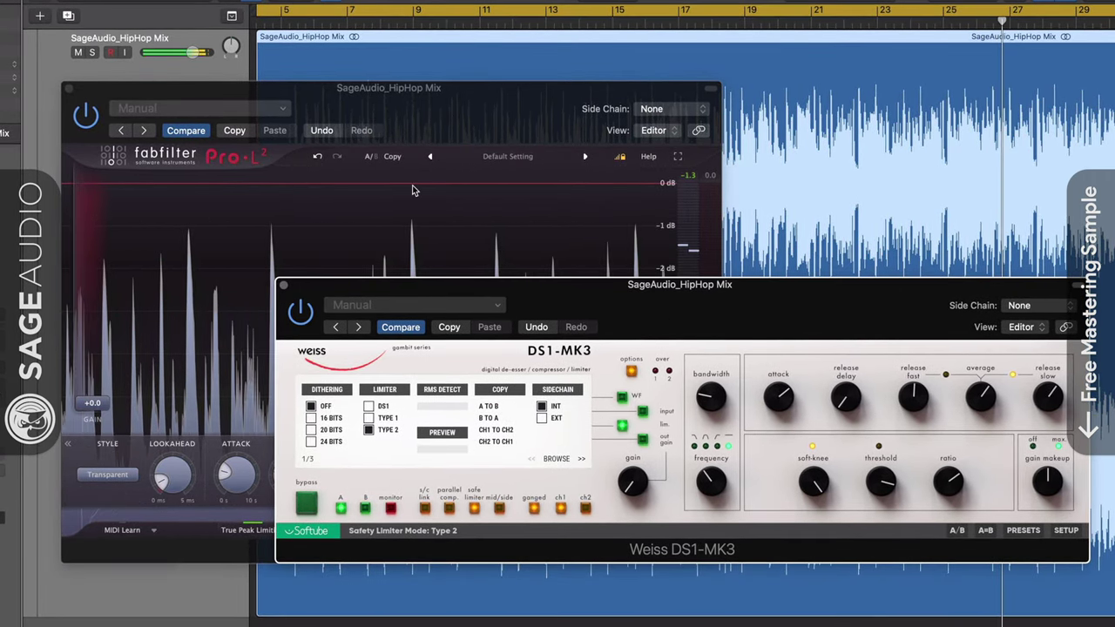
{"action": "left_click", "coordinate": [363, 207]}
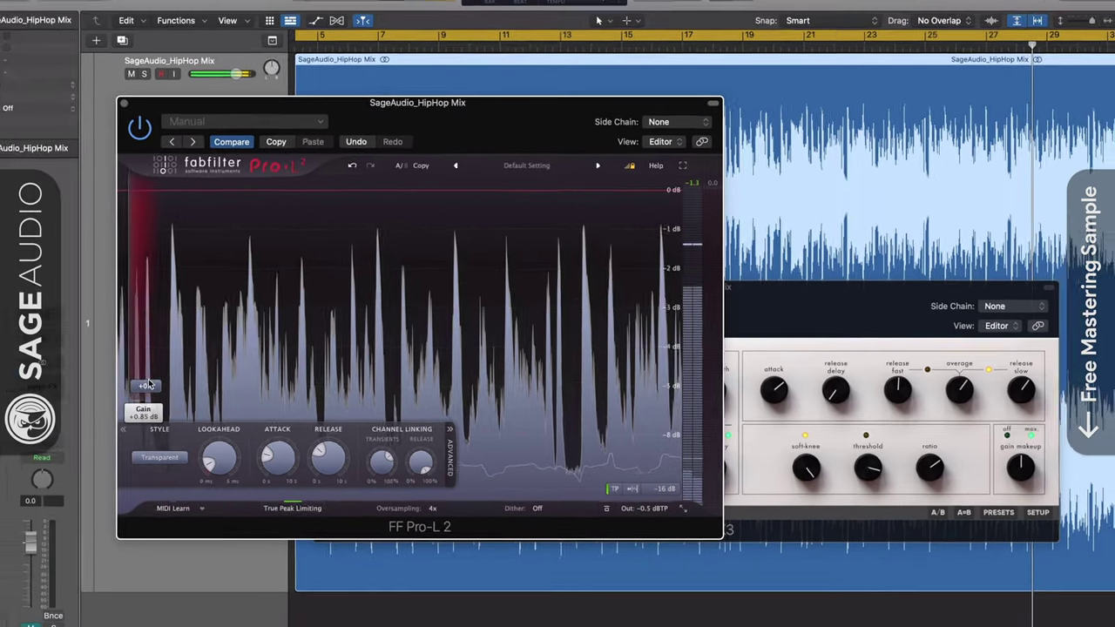
{"action": "left_click_drag", "start_coordinate": [113, 416], "coordinate": [115, 405]}
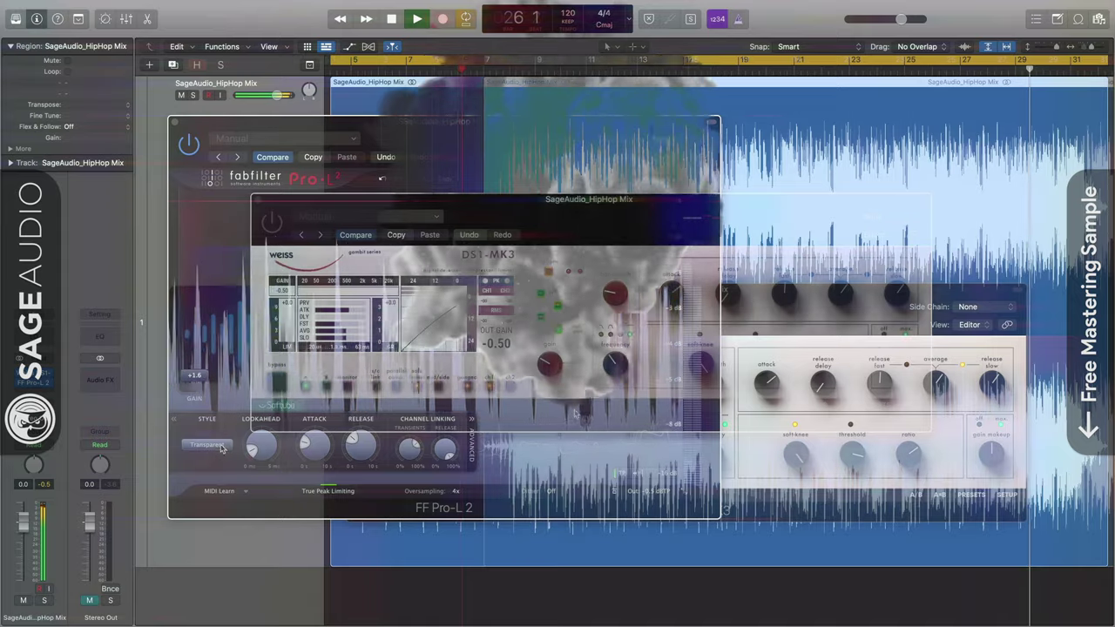
Drive Pro-L 2 gain higher, compare against the Weiss, and switch Pro-L 2 to the Dynamic style.
{"action": "left_click", "coordinate": [207, 444]}
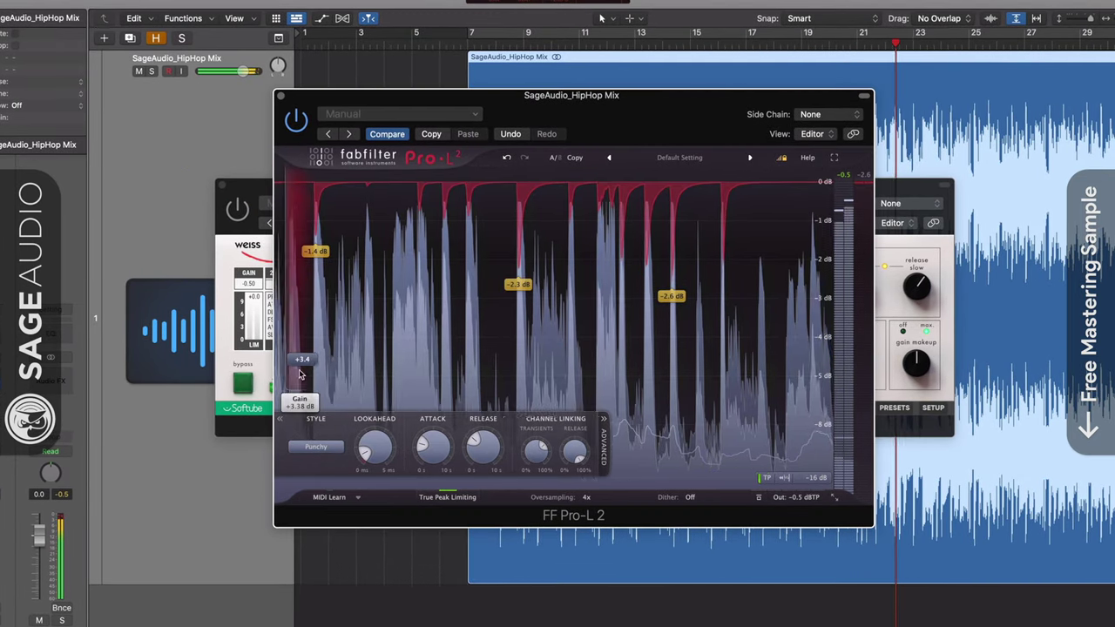
{"action": "left_click_drag", "start_coordinate": [300, 375], "coordinate": [297, 357]}
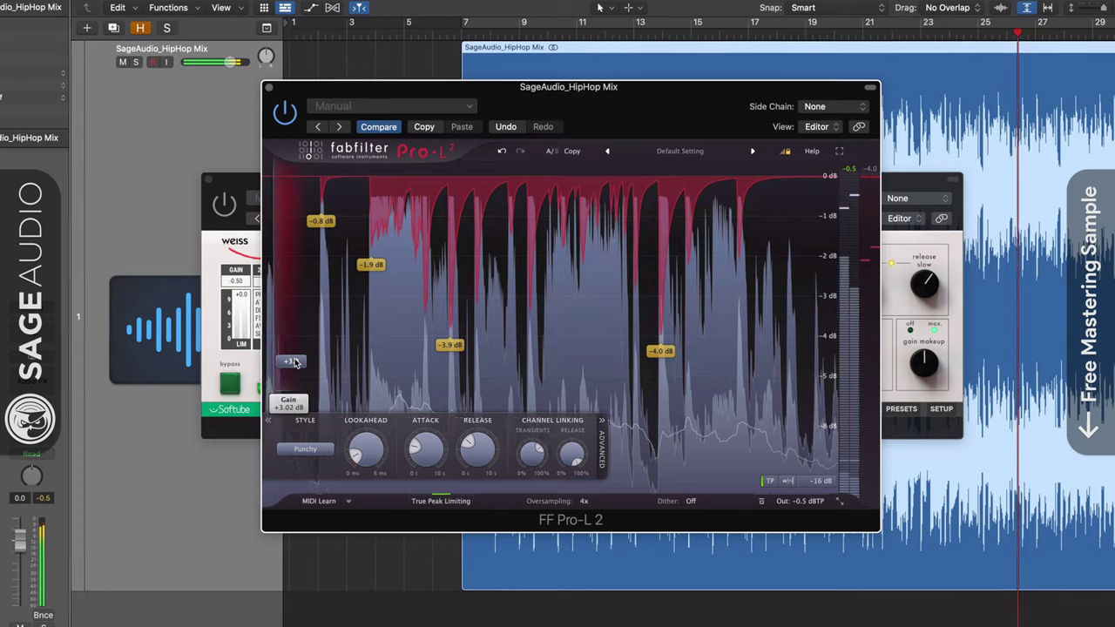
{"action": "left_click", "coordinate": [217, 244]}
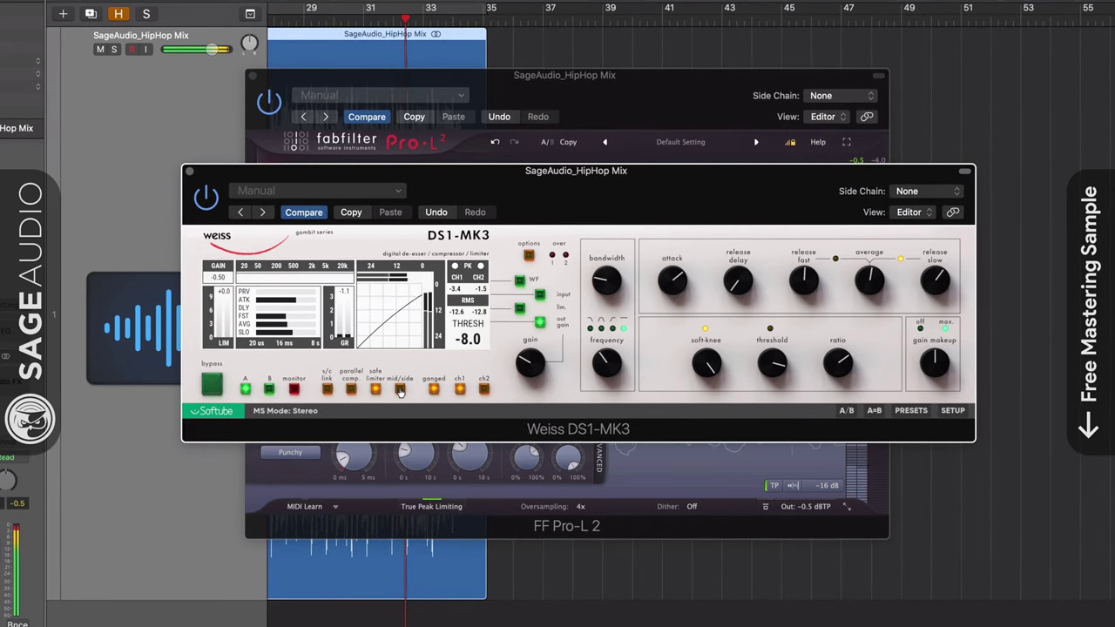
{"action": "left_click", "coordinate": [389, 529]}
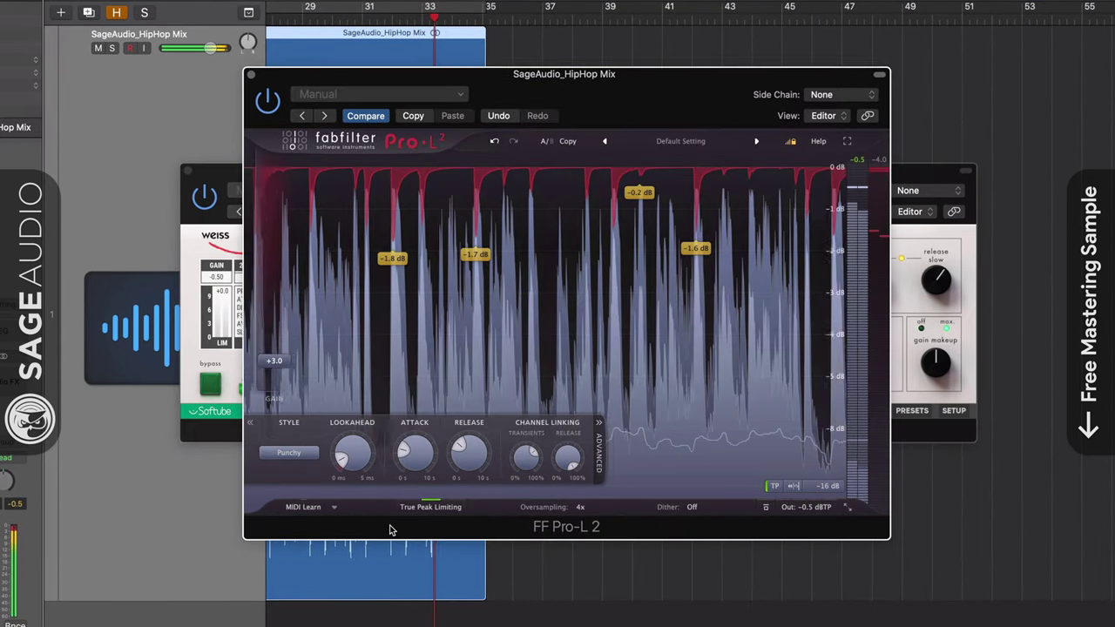
{"action": "left_click", "coordinate": [305, 461]}
{"action": "left_click", "coordinate": [296, 494]}
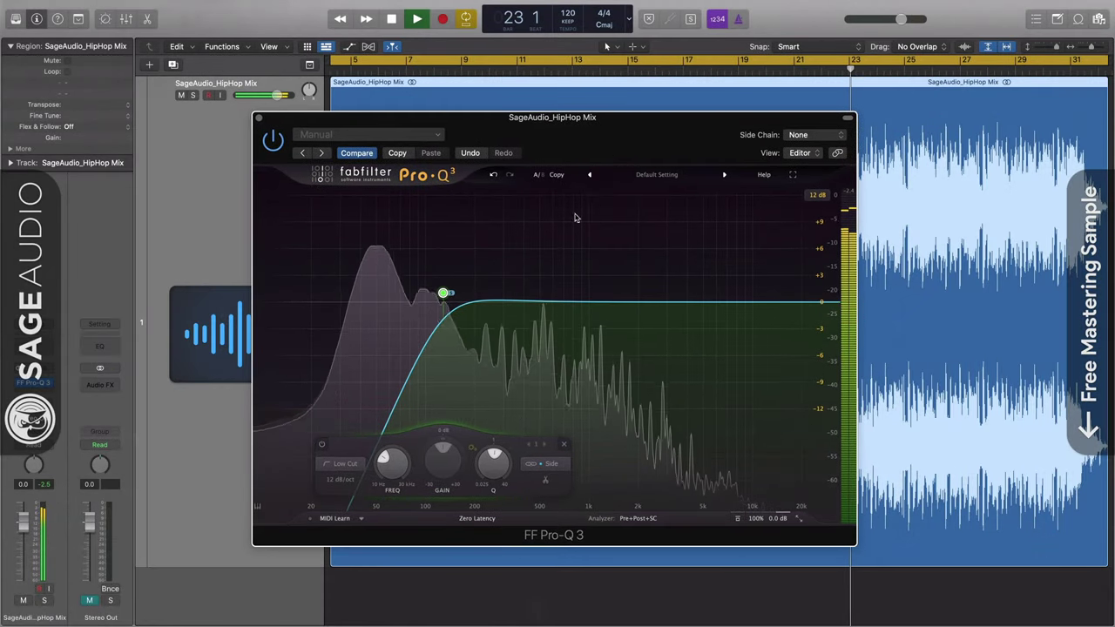
Solo the existing side low cut, try a 24 dB/oct slope, and move it to about 106 Hz.
{"action": "left_click_drag", "start_coordinate": [445, 293], "coordinate": [403, 258]}
{"action": "left_click", "coordinate": [388, 254]}
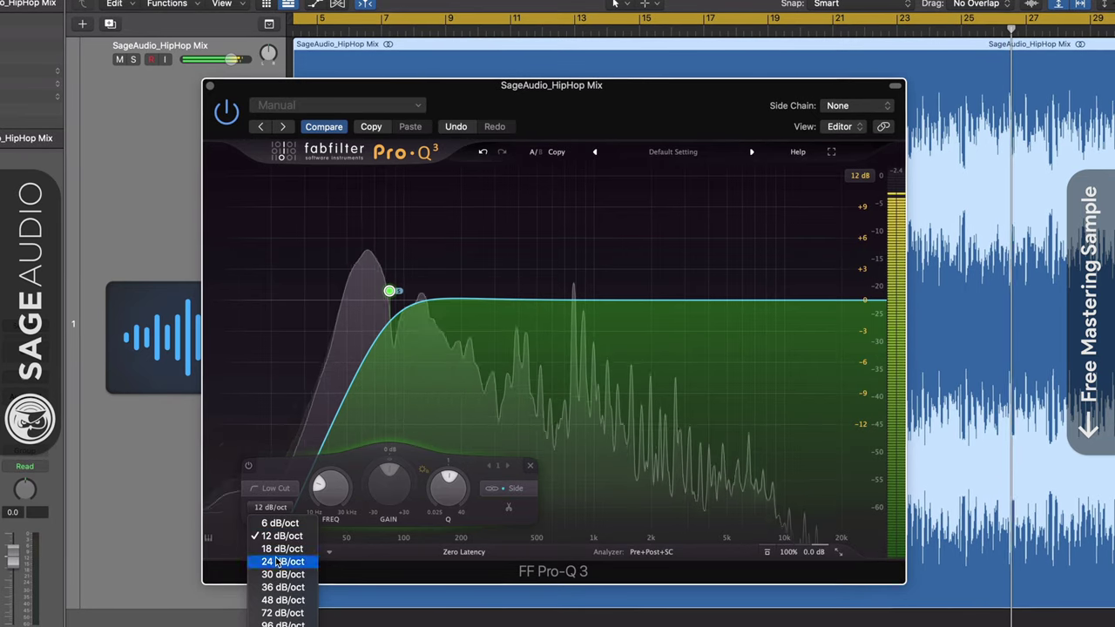
{"action": "left_click", "coordinate": [283, 561]}
{"action": "left_click_drag", "start_coordinate": [390, 296], "coordinate": [394, 298]}
Replace it with a new side-only low-cut band at about 125 Hz and solo it.
{"action": "left_click", "coordinate": [430, 259]}
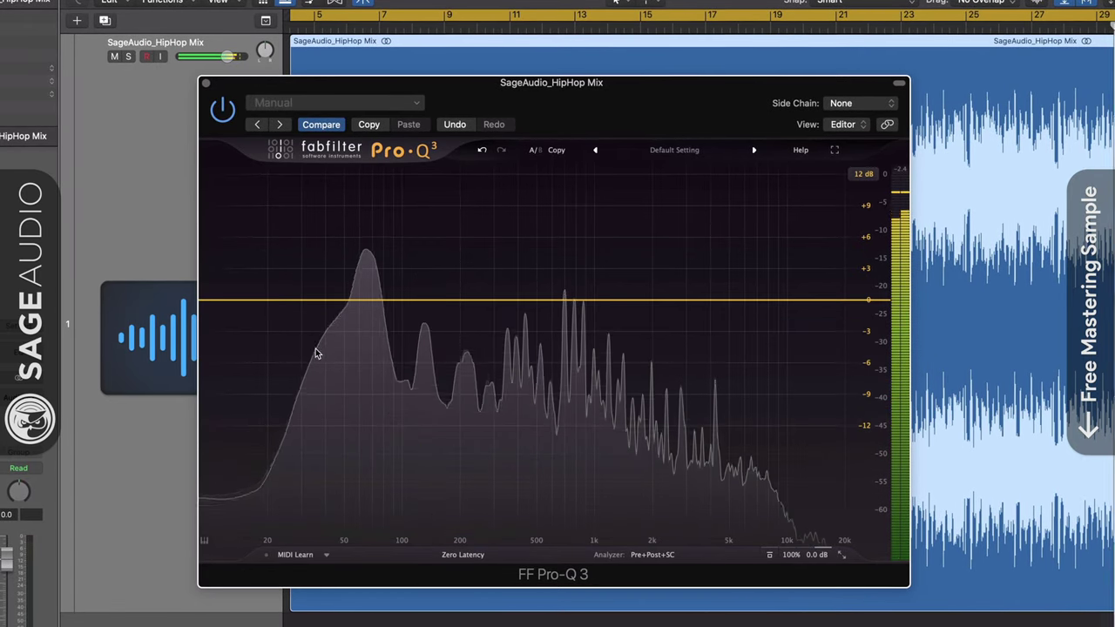
{"action": "double_click", "coordinate": [381, 301]}
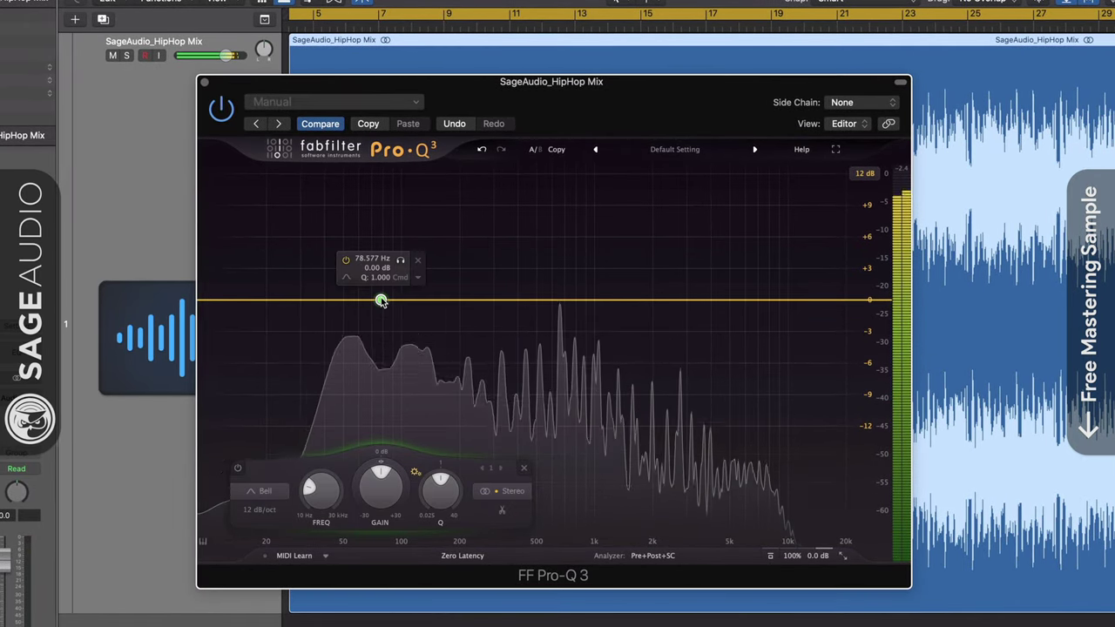
{"action": "left_click", "coordinate": [502, 493]}
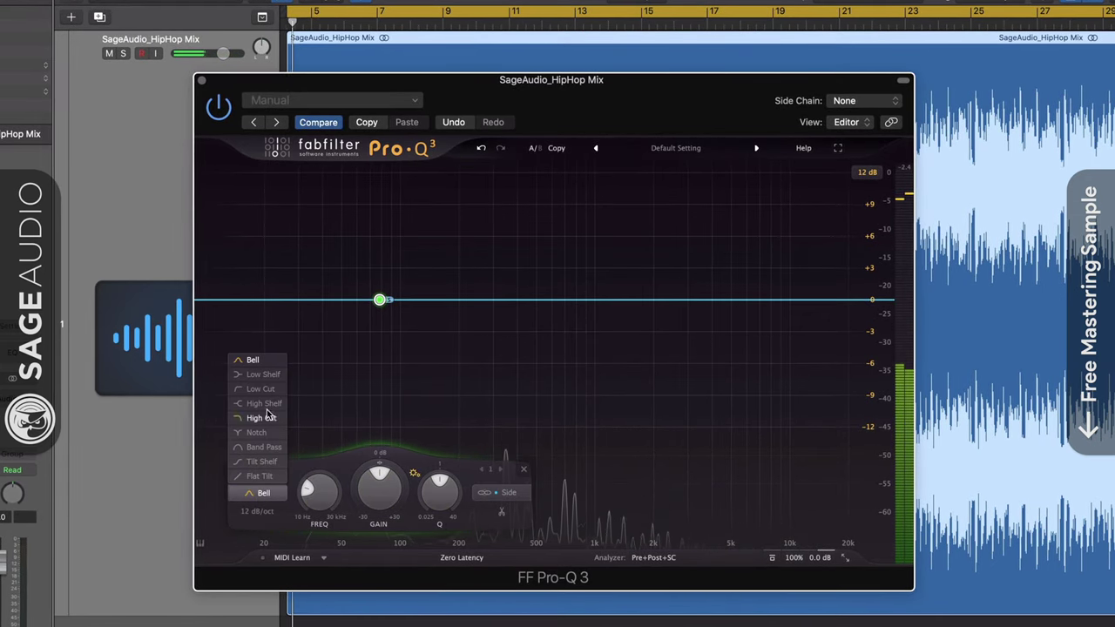
{"action": "left_click", "coordinate": [260, 389]}
{"action": "left_click_drag", "start_coordinate": [381, 300], "coordinate": [422, 301]}
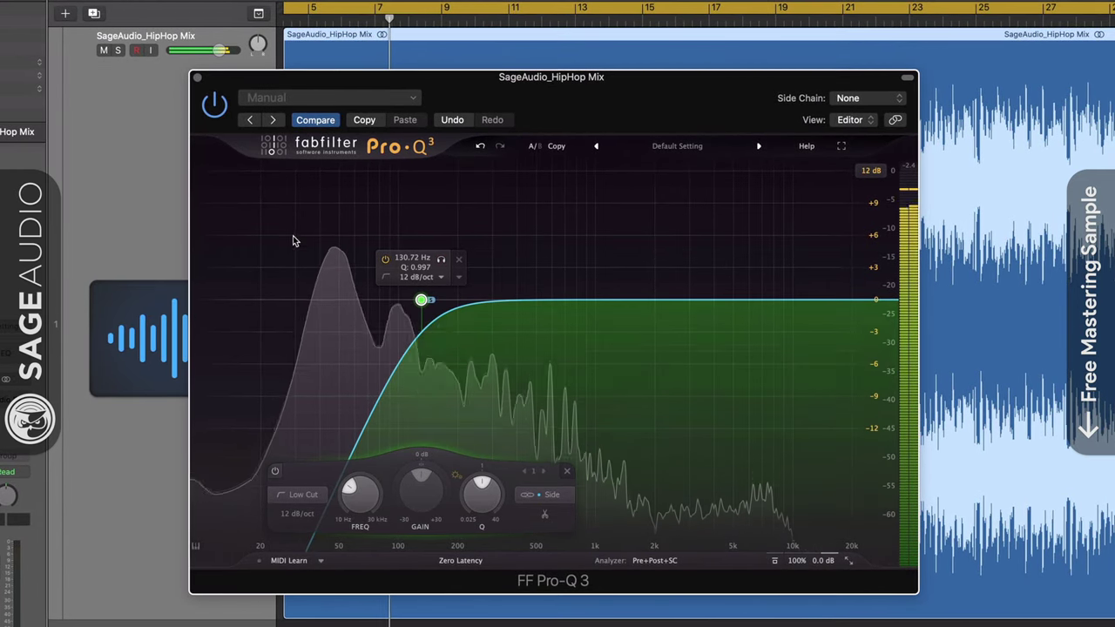
{"action": "mouse_move", "coordinate": [393, 300]}
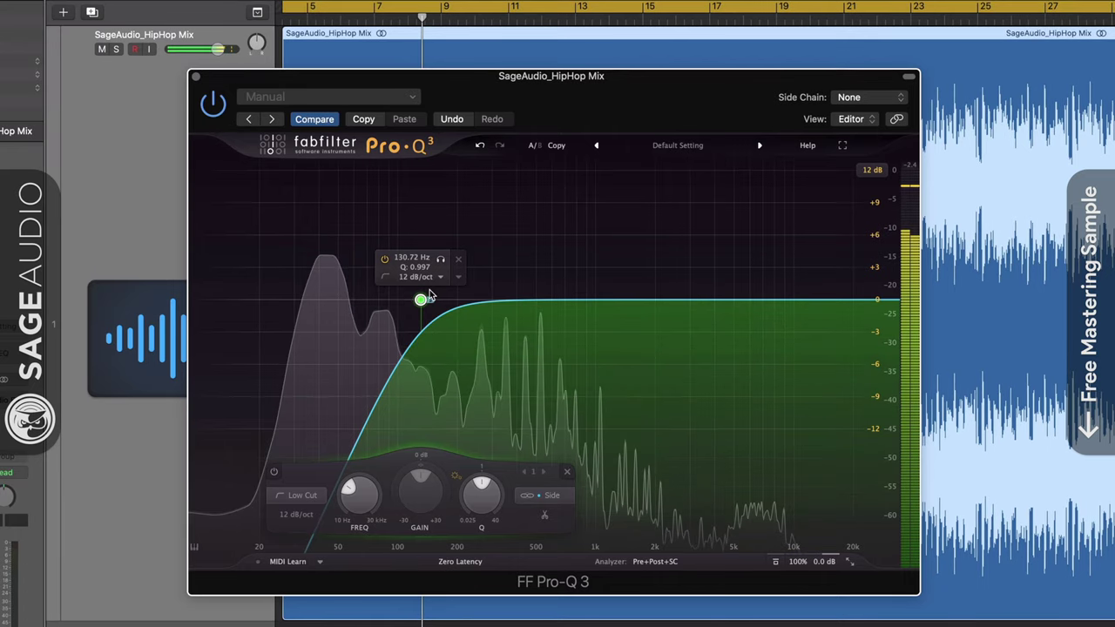
{"action": "left_click_drag", "start_coordinate": [440, 264], "coordinate": [390, 275]}
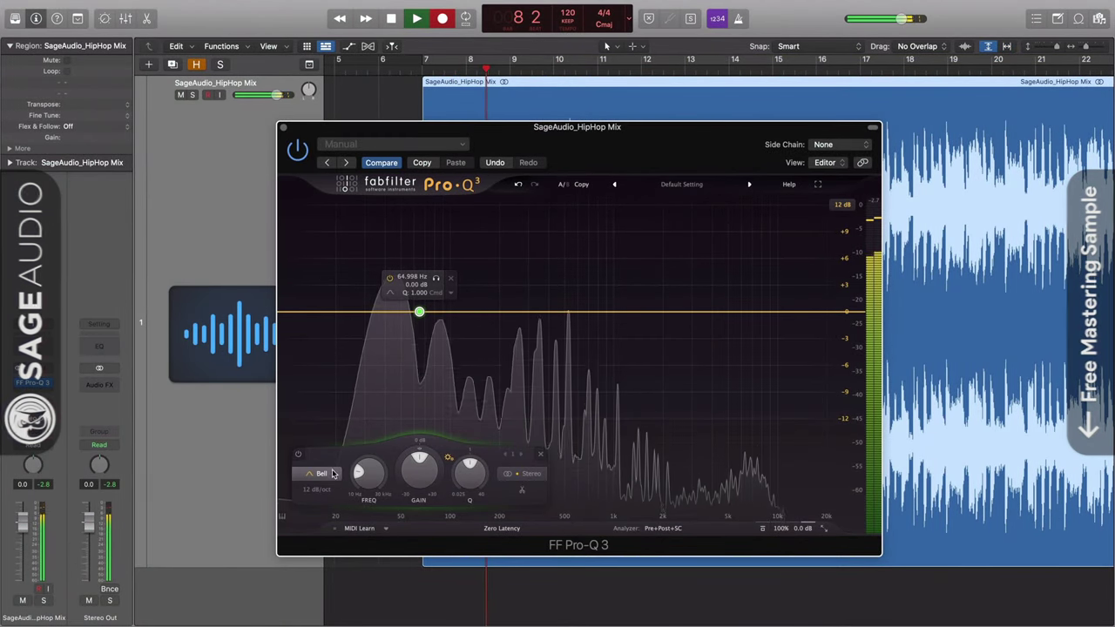
Make the Pro-Q 3 band a low cut and solo it briefly to hear the removed lows.
{"action": "left_click", "coordinate": [331, 473]}
{"action": "left_click", "coordinate": [319, 387]}
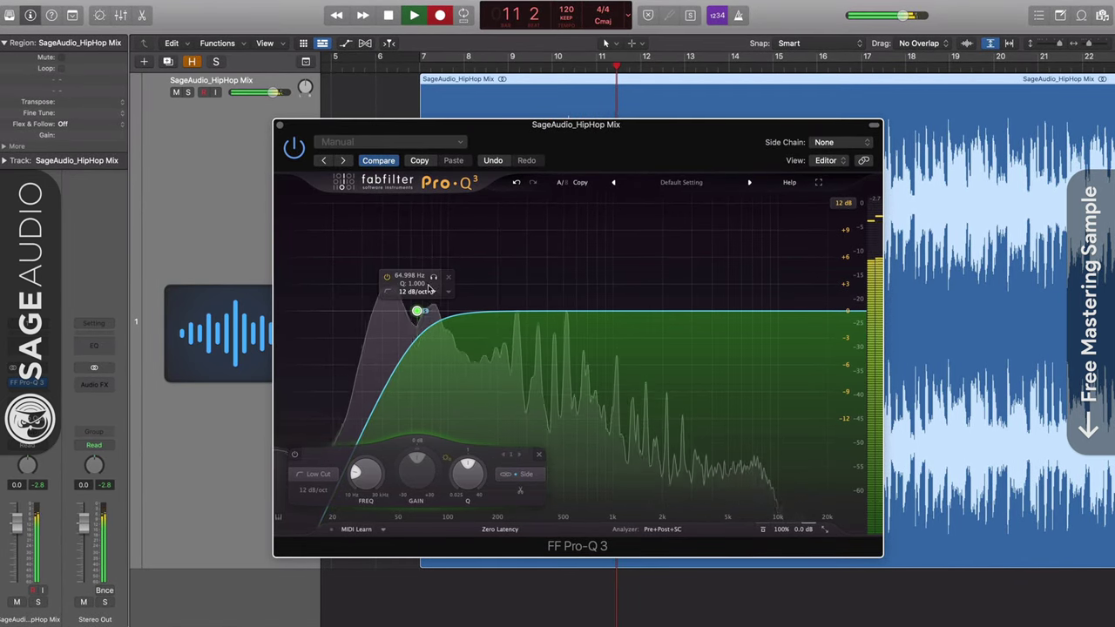
{"action": "left_click", "coordinate": [433, 277]}
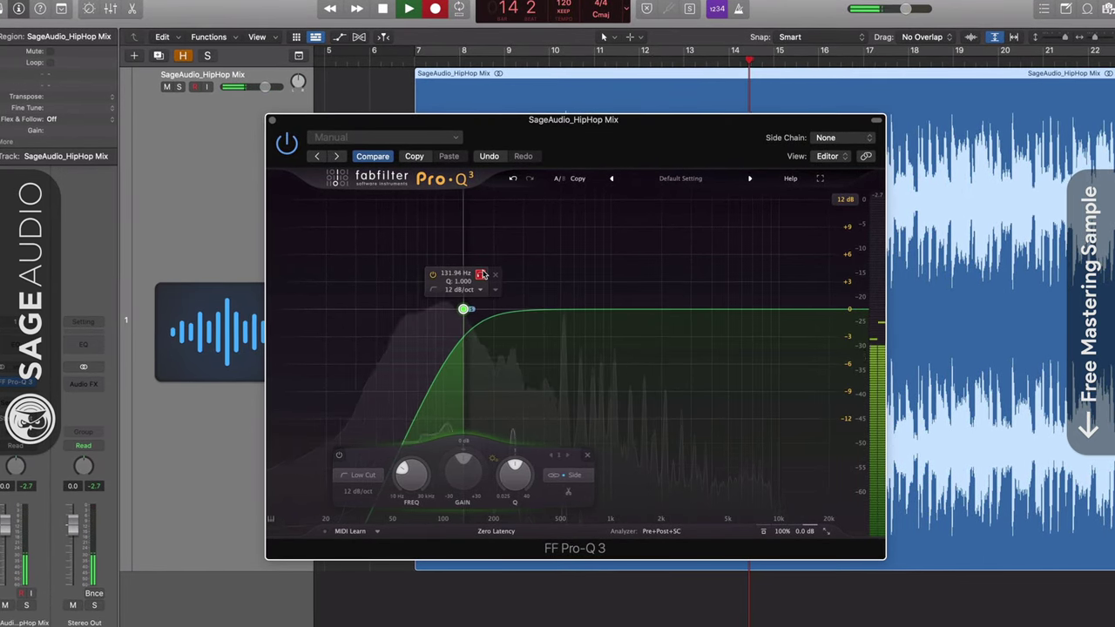
{"action": "left_click", "coordinate": [481, 274]}
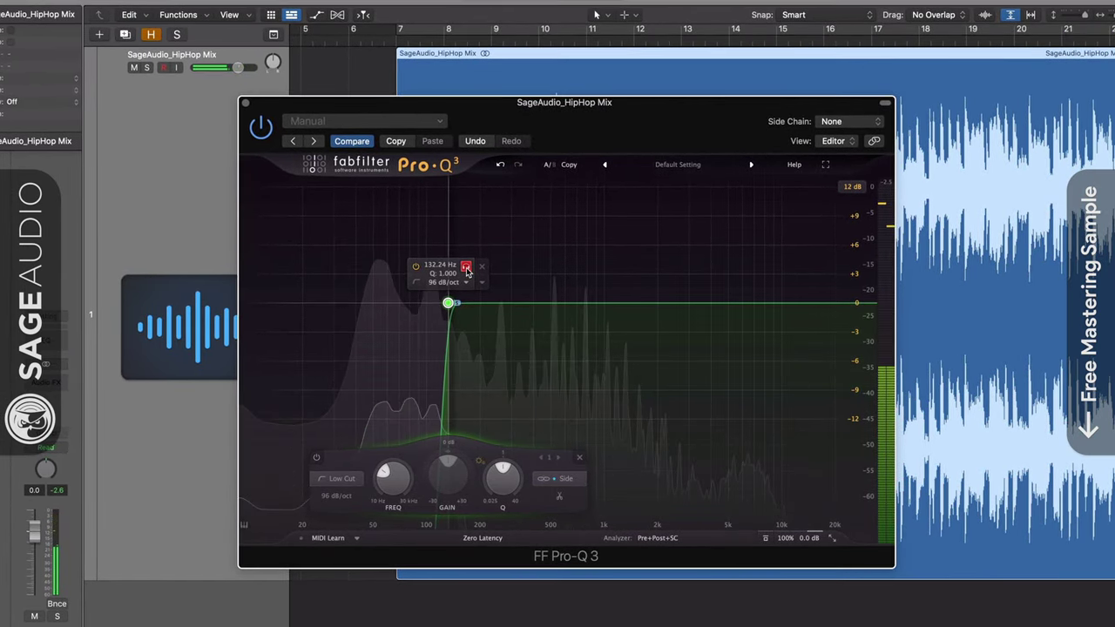
{"action": "left_click", "coordinate": [465, 267]}
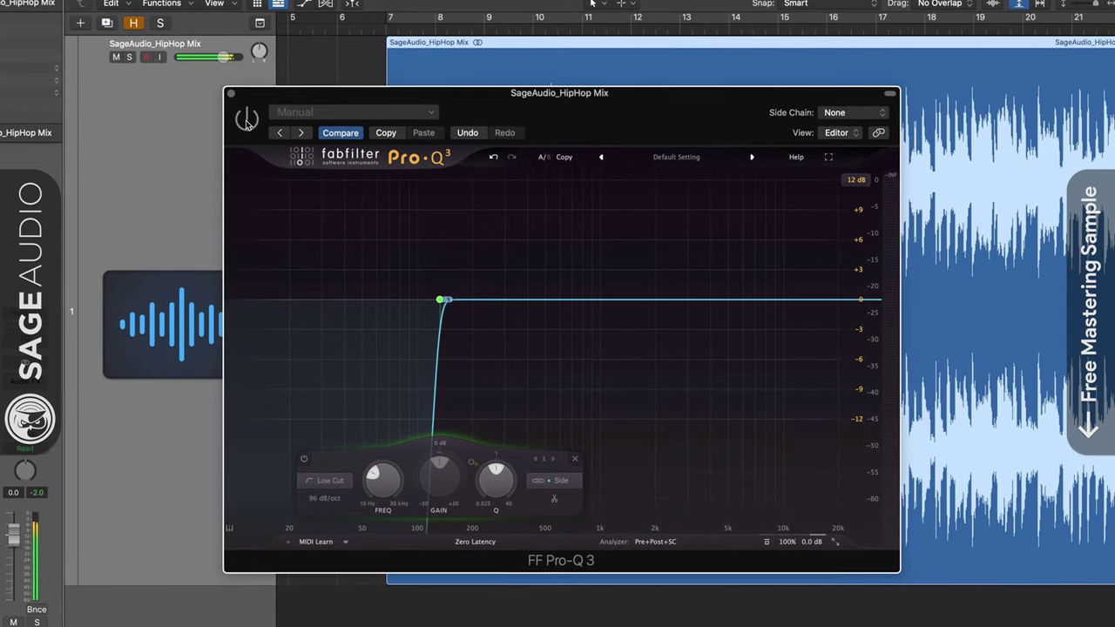
{"action": "left_click", "coordinate": [244, 118]}
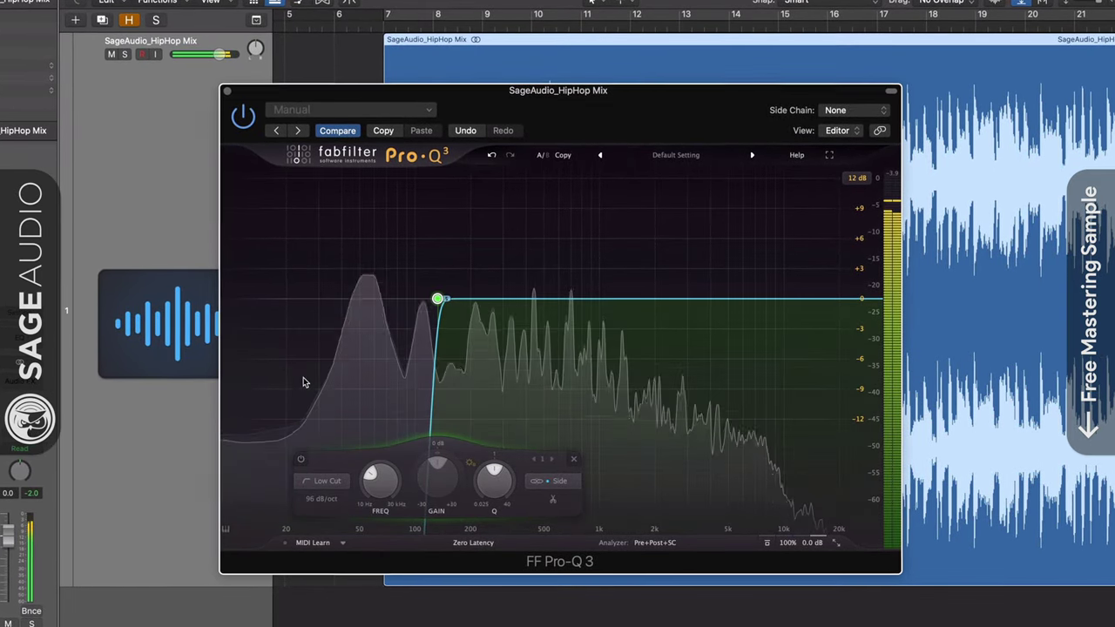
Set a 24 dB/oct slope, A/B the EQ bypass, move the low cut to about 143 Hz, and stop playback.
{"action": "left_click", "coordinate": [319, 498]}
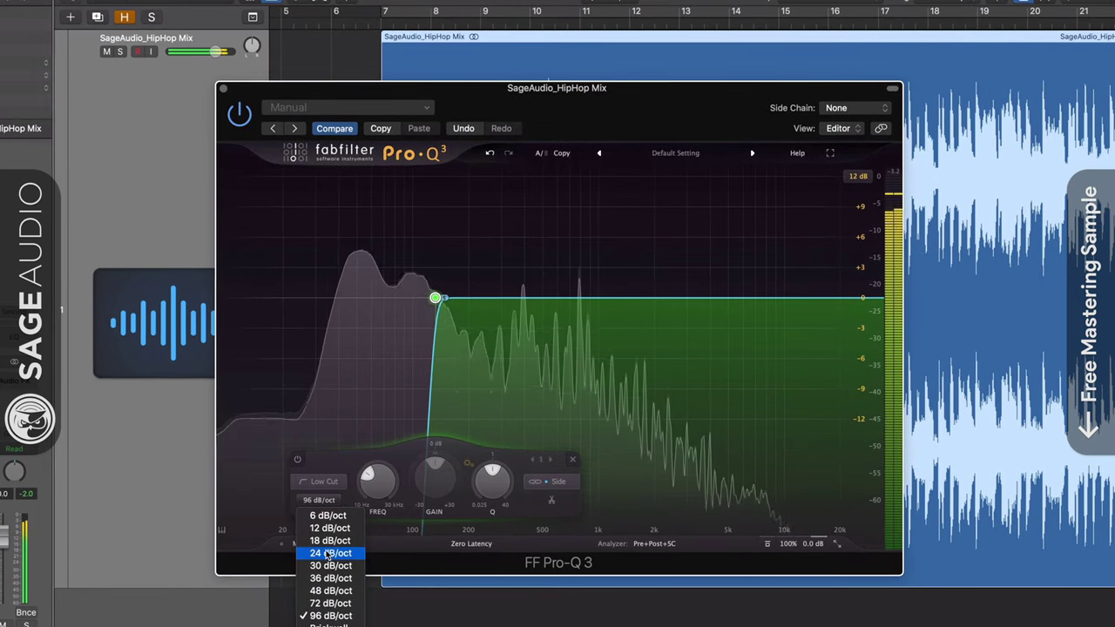
{"action": "left_click", "coordinate": [237, 112]}
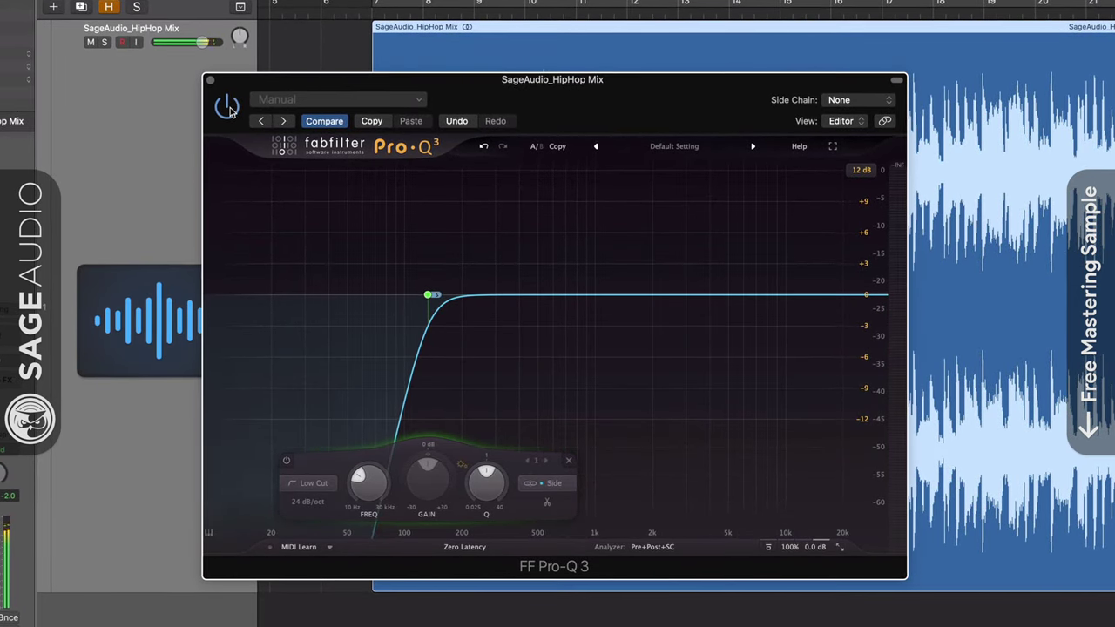
{"action": "left_click", "coordinate": [228, 106]}
{"action": "mouse_move", "coordinate": [428, 292]}
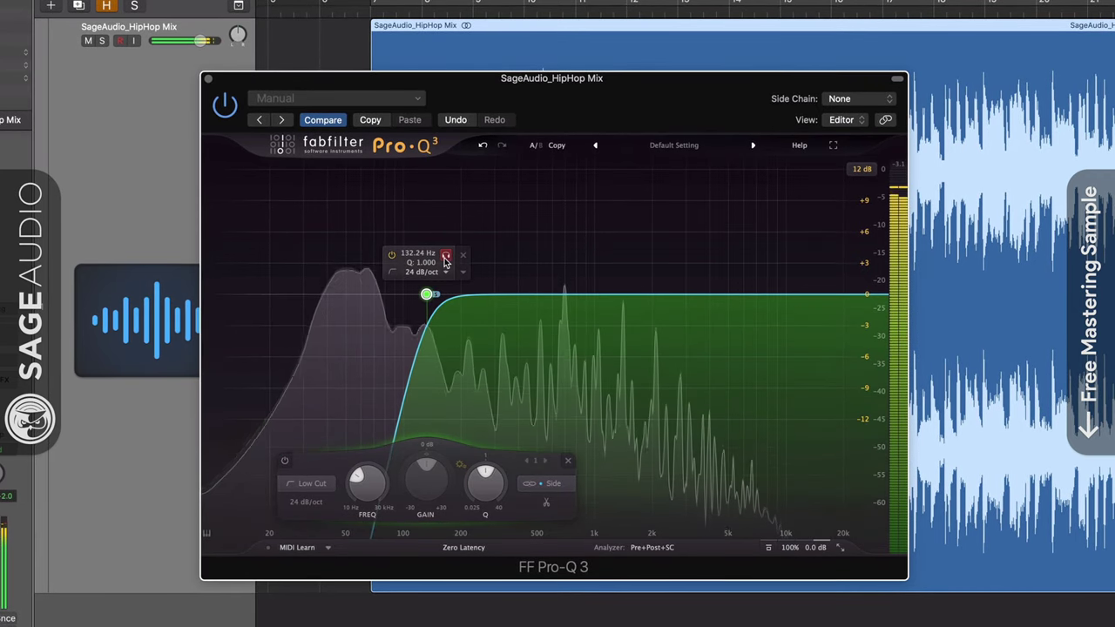
{"action": "left_click", "coordinate": [445, 257]}
{"action": "left_click_drag", "start_coordinate": [450, 258], "coordinate": [454, 259]}
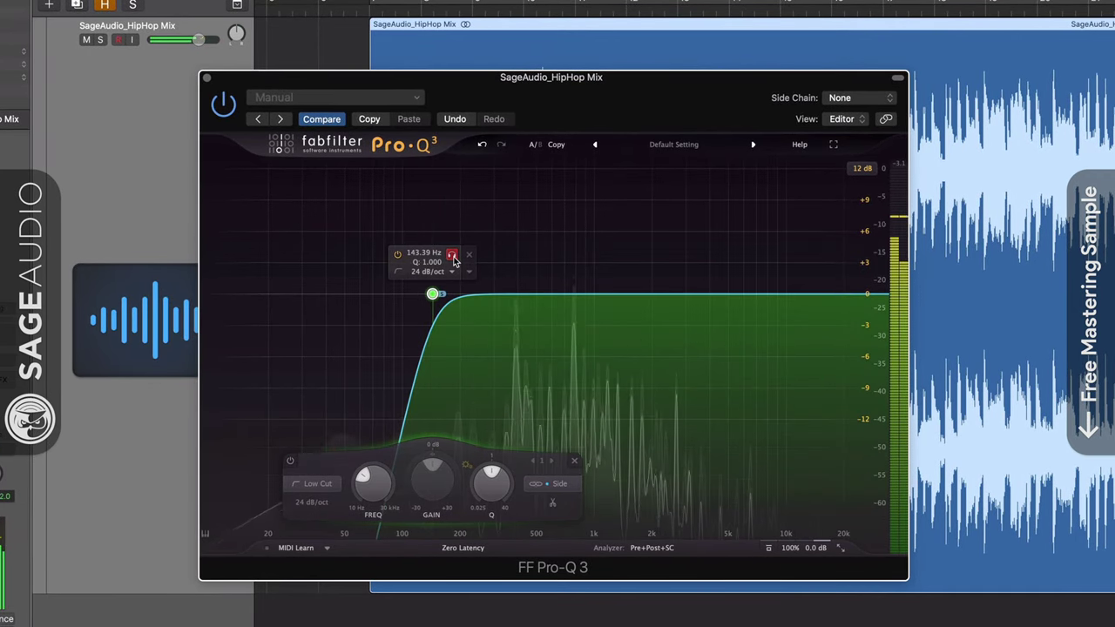
{"action": "key", "text": "space"}
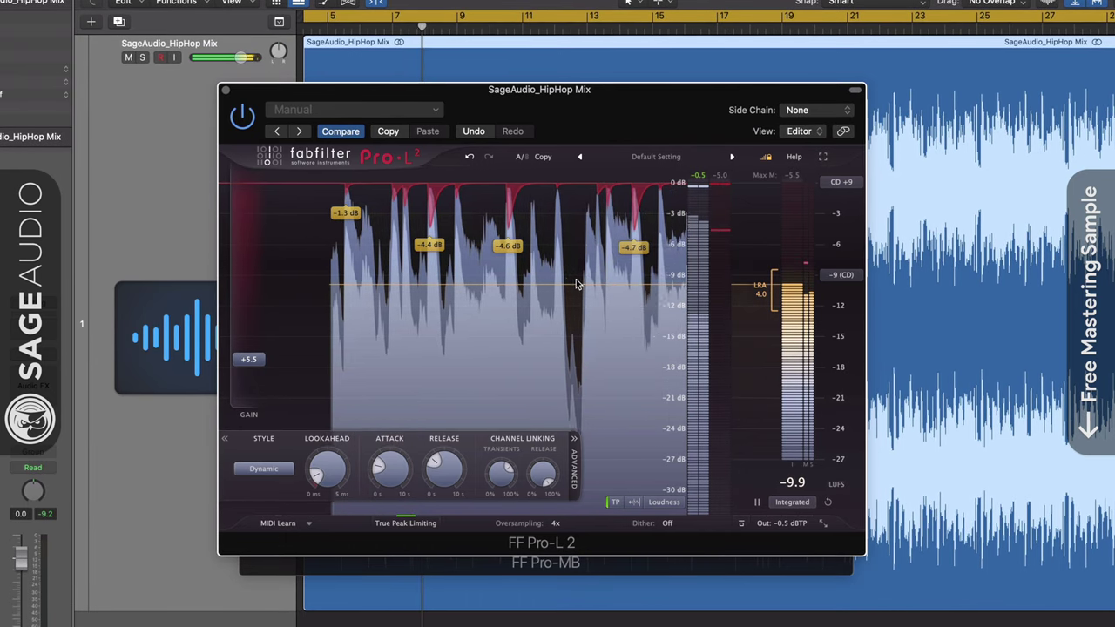
Close Pro-L 2 and Pro-MB, then reopen the Weiss DS1-MK3, Pro-MB and Pro-L 2 windows.
{"action": "left_click", "coordinate": [224, 91]}
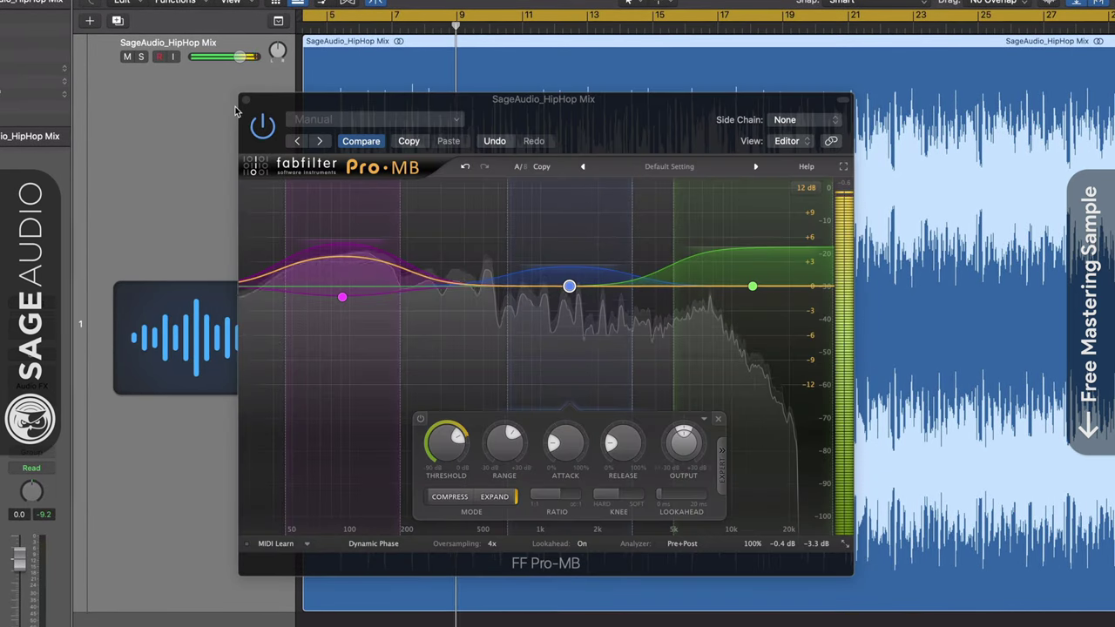
{"action": "left_click", "coordinate": [247, 98]}
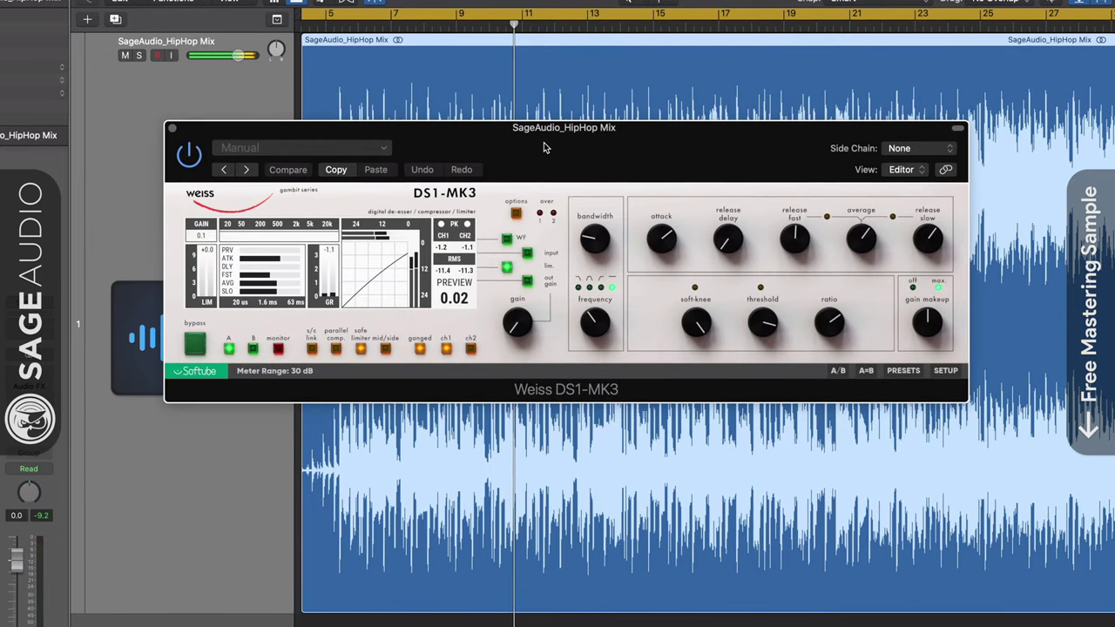
{"action": "left_click_drag", "start_coordinate": [542, 137], "coordinate": [540, 175]}
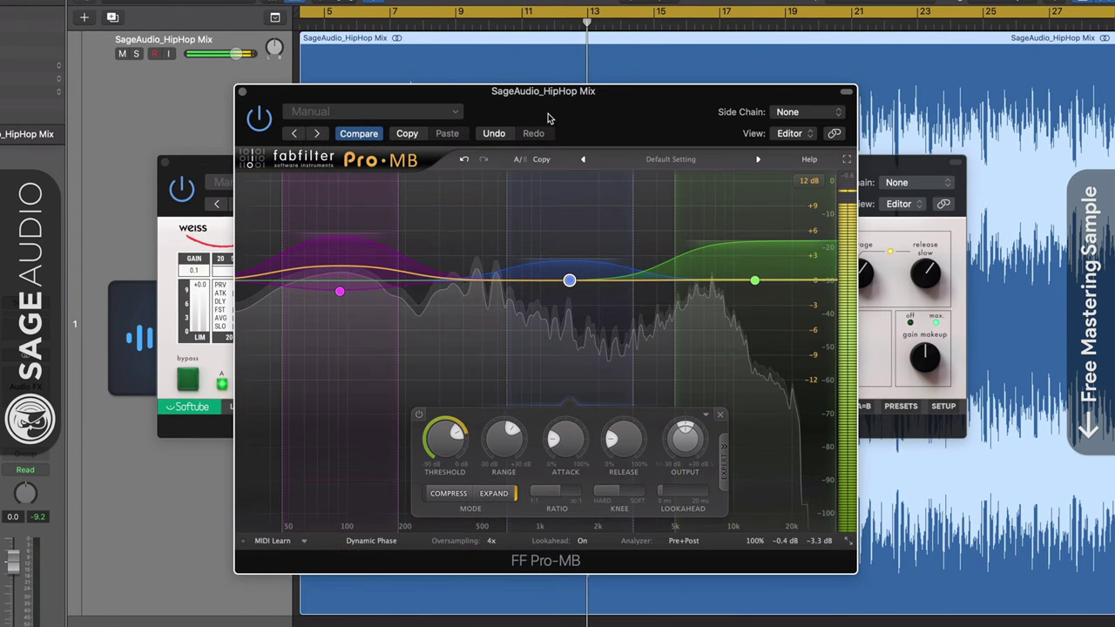
{"action": "left_click_drag", "start_coordinate": [547, 128], "coordinate": [546, 106]}
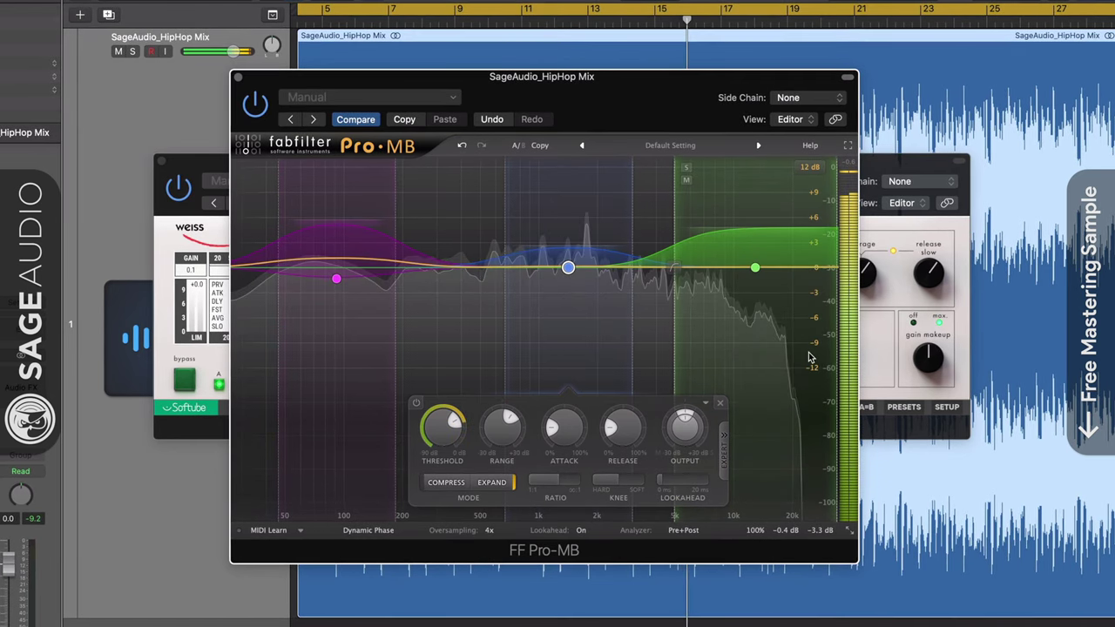
{"action": "mouse_move", "coordinate": [814, 488]}
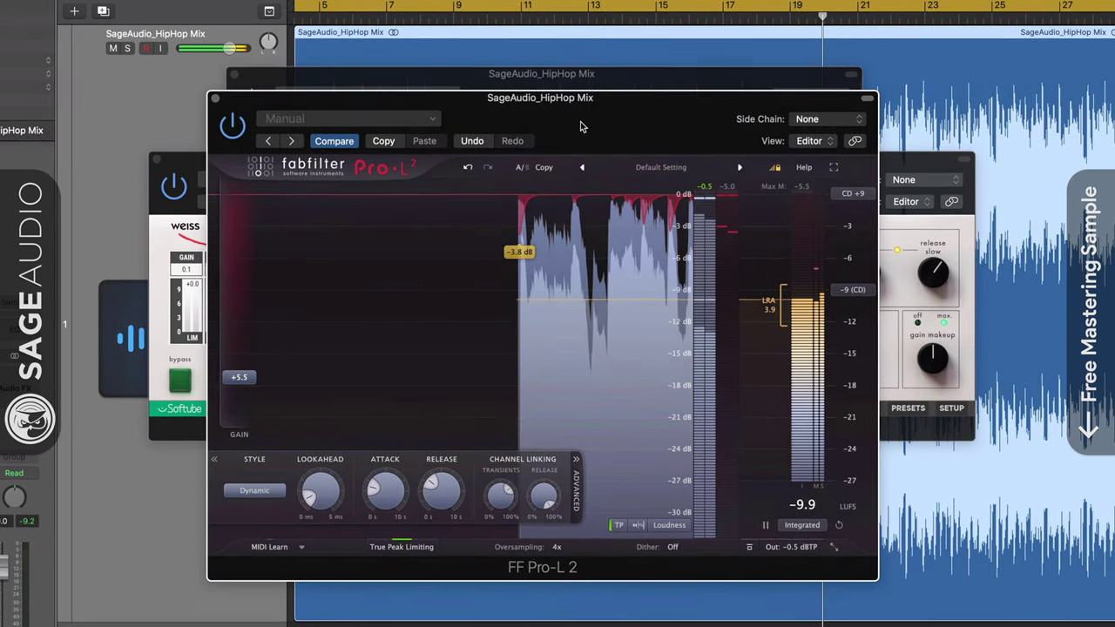
Lower Pro-L 2 gain to about +5.1 dB and rearrange the three plugin windows.
{"action": "left_click_drag", "start_coordinate": [496, 220], "coordinate": [632, 279]}
{"action": "left_click", "coordinate": [912, 163]}
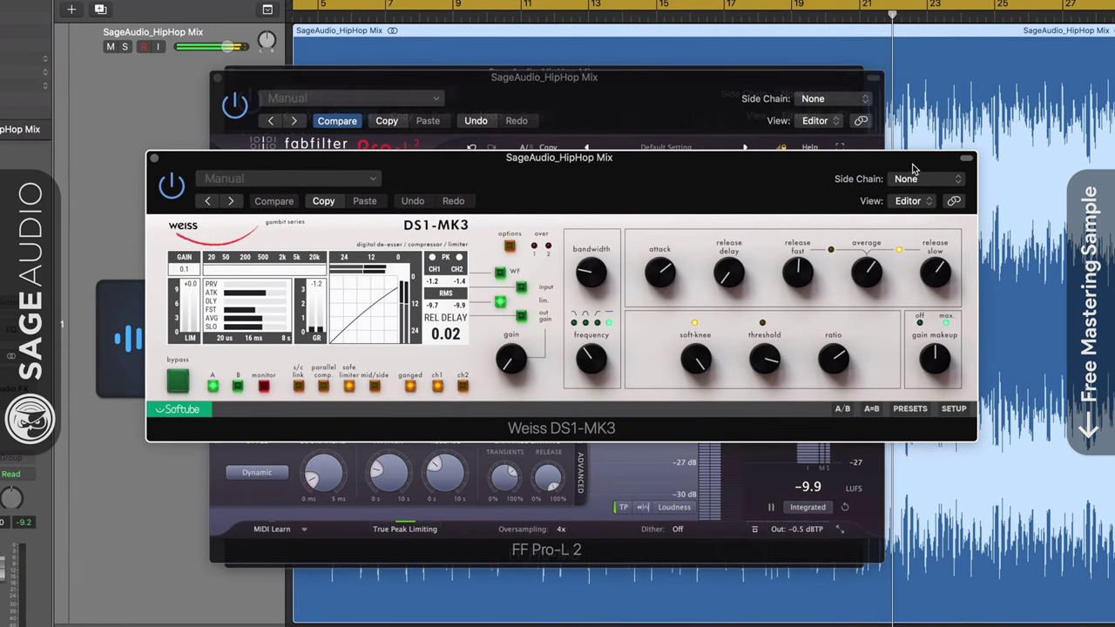
{"action": "left_click", "coordinate": [849, 113]}
{"action": "left_click", "coordinate": [753, 85]}
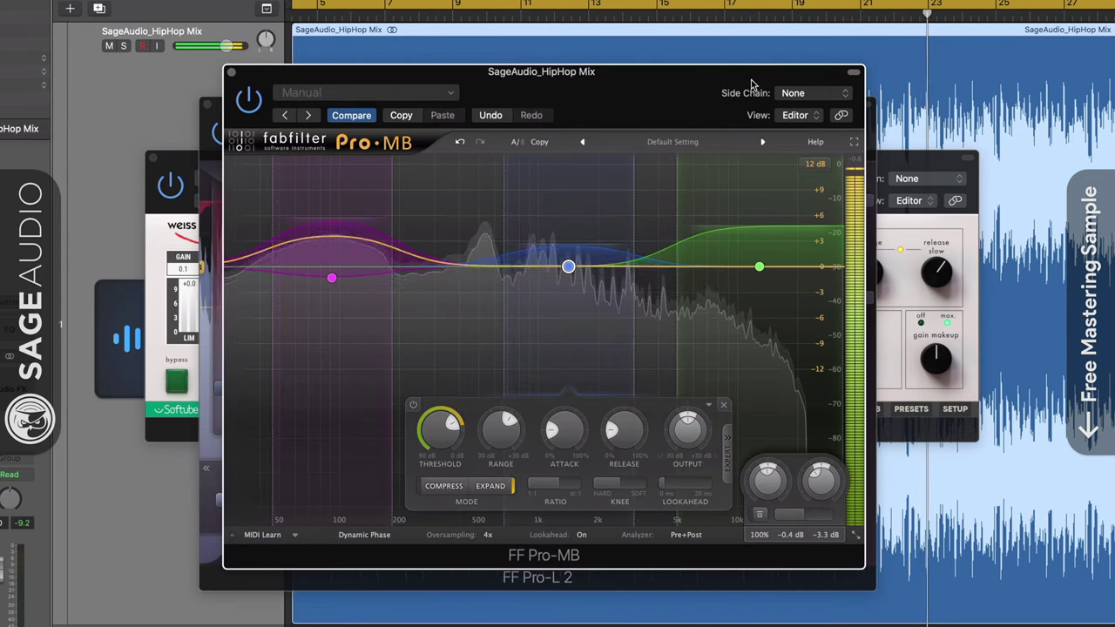
{"action": "left_click_drag", "start_coordinate": [664, 91], "coordinate": [673, 88]}
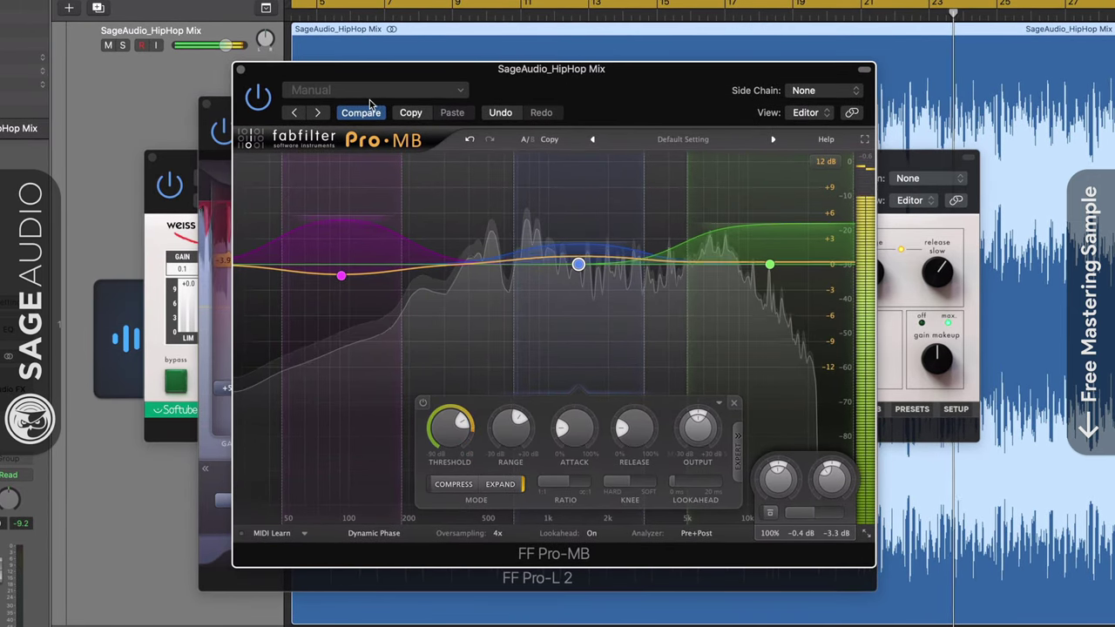
{"action": "left_click", "coordinate": [224, 114]}
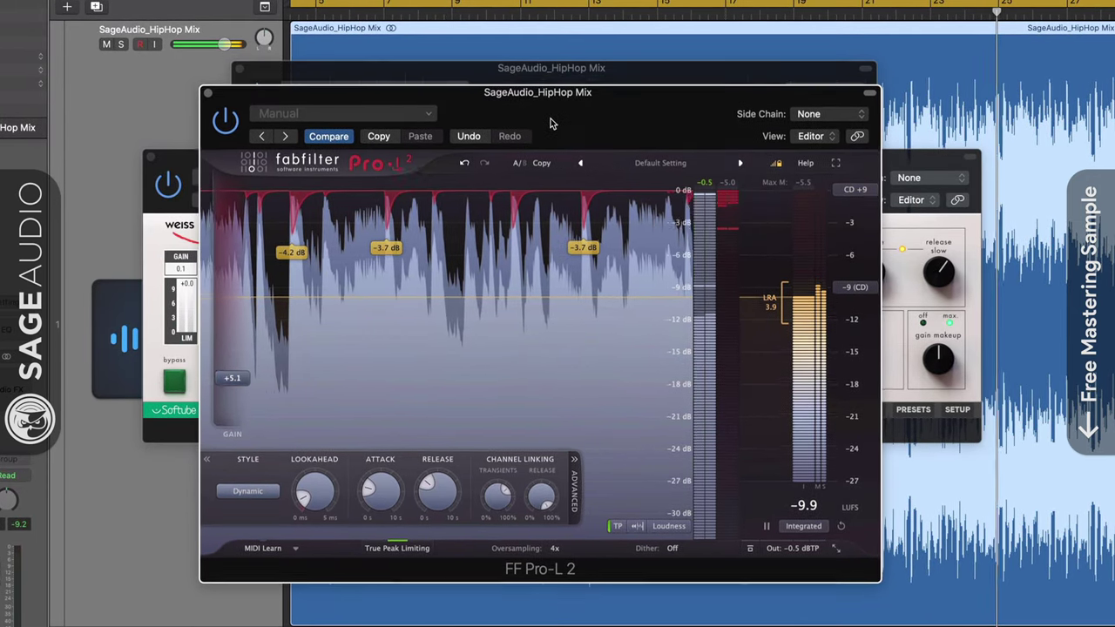
{"action": "left_click_drag", "start_coordinate": [552, 114], "coordinate": [552, 114]}
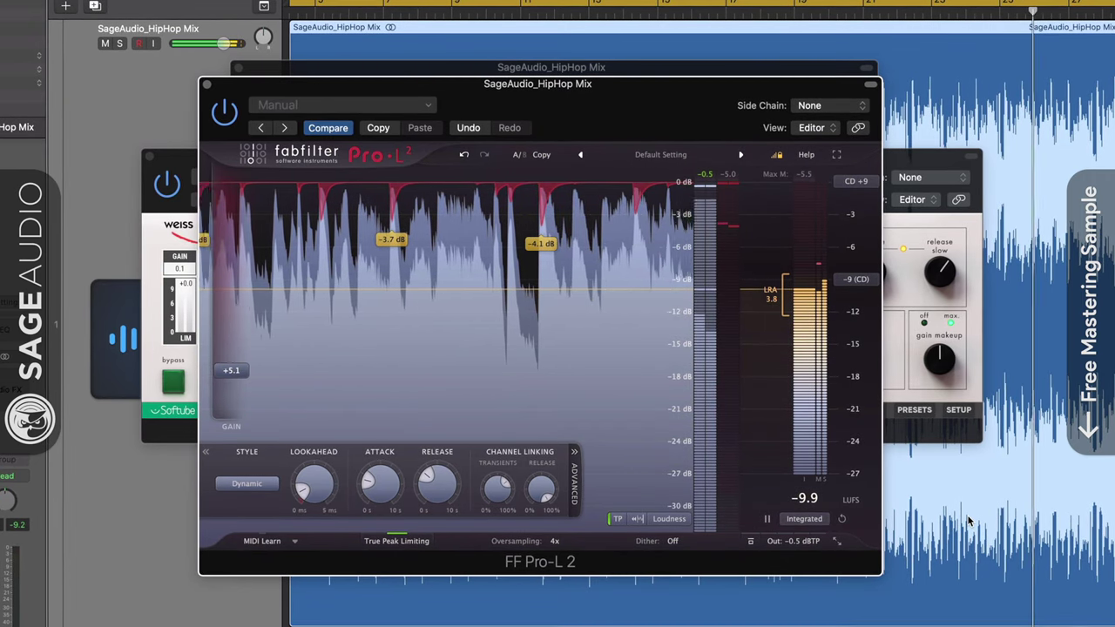
Close the Pro-L 2 and Weiss DS1-MK3 windows and reposition Pro-MB.
{"action": "left_click", "coordinate": [203, 84]}
{"action": "left_click", "coordinate": [147, 157]}
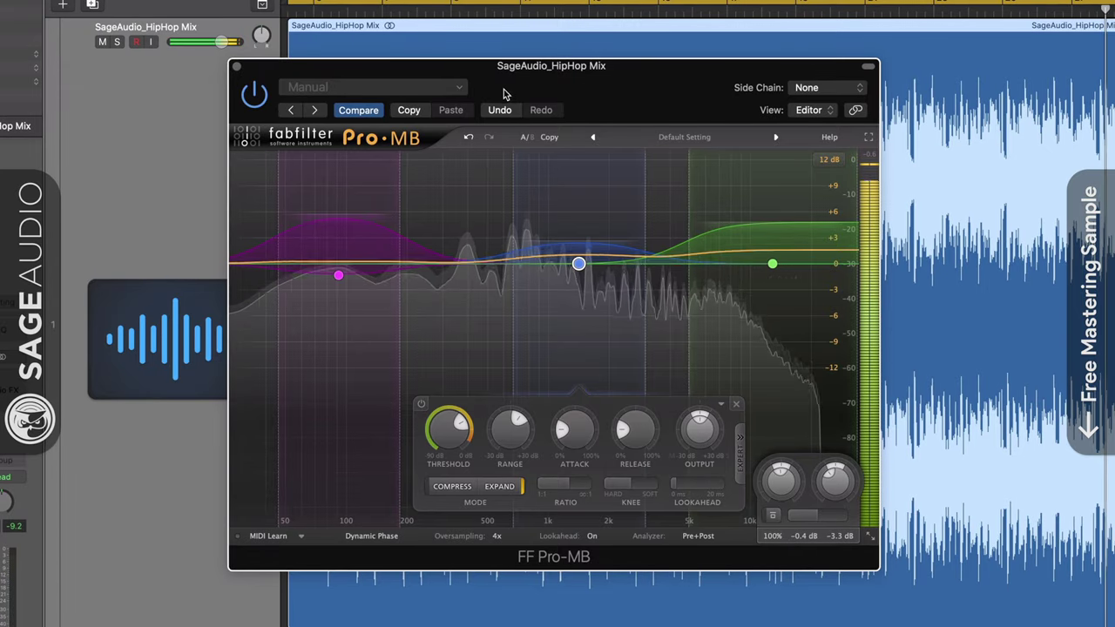
{"action": "left_click_drag", "start_coordinate": [504, 95], "coordinate": [514, 119]}
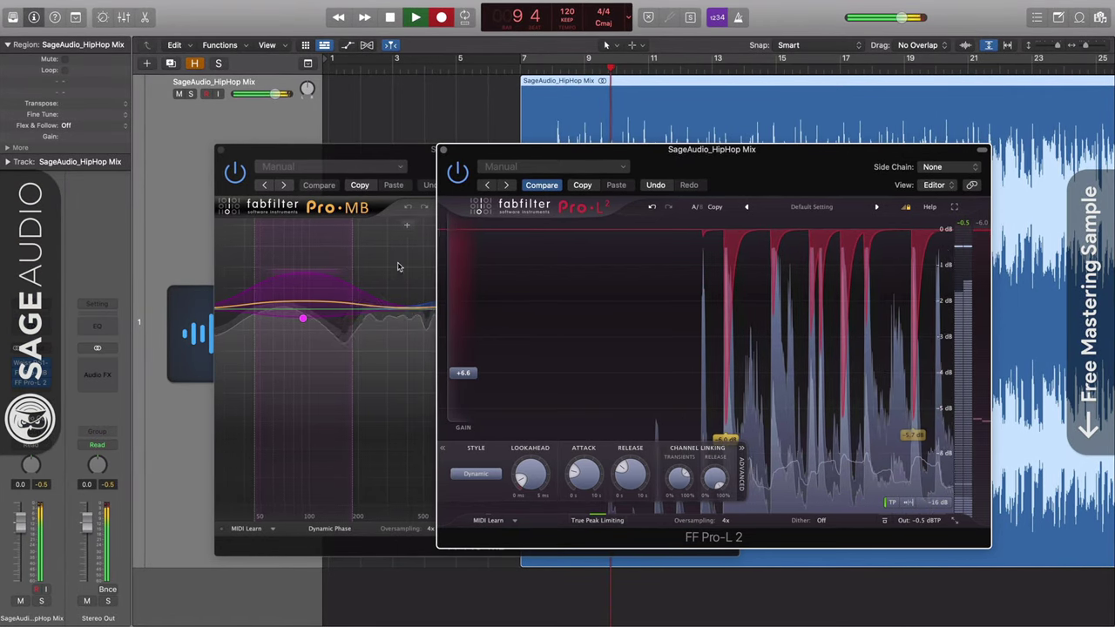
Turn on Pro-MB's multiband processing and rebalance the Pro-L 2 gain upward to compensate.
{"action": "left_click", "coordinate": [388, 155]}
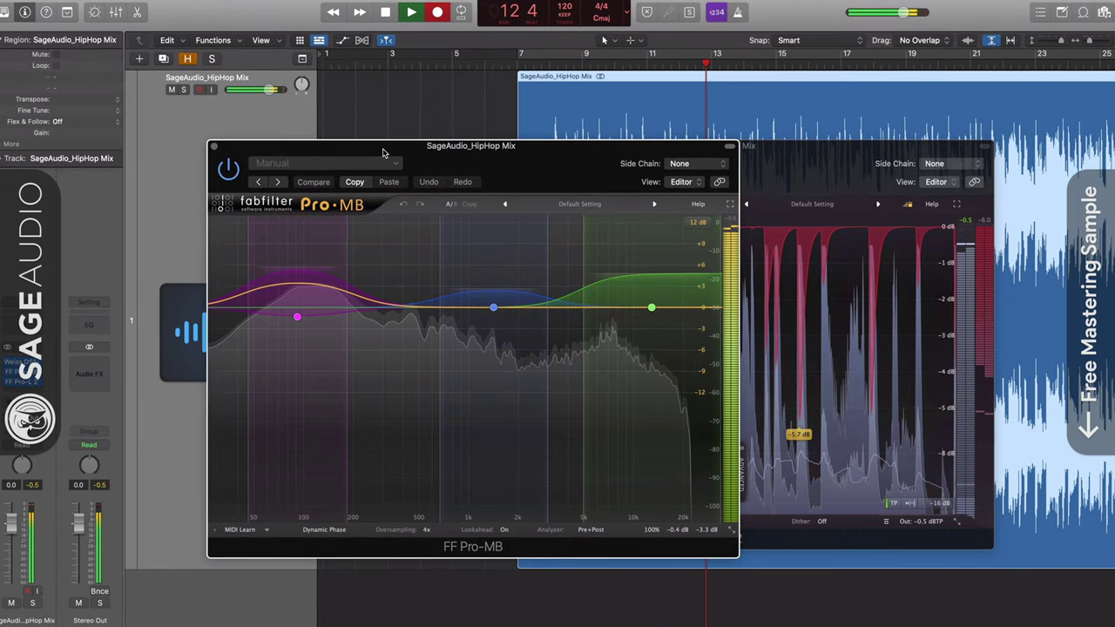
{"action": "left_click", "coordinate": [782, 153]}
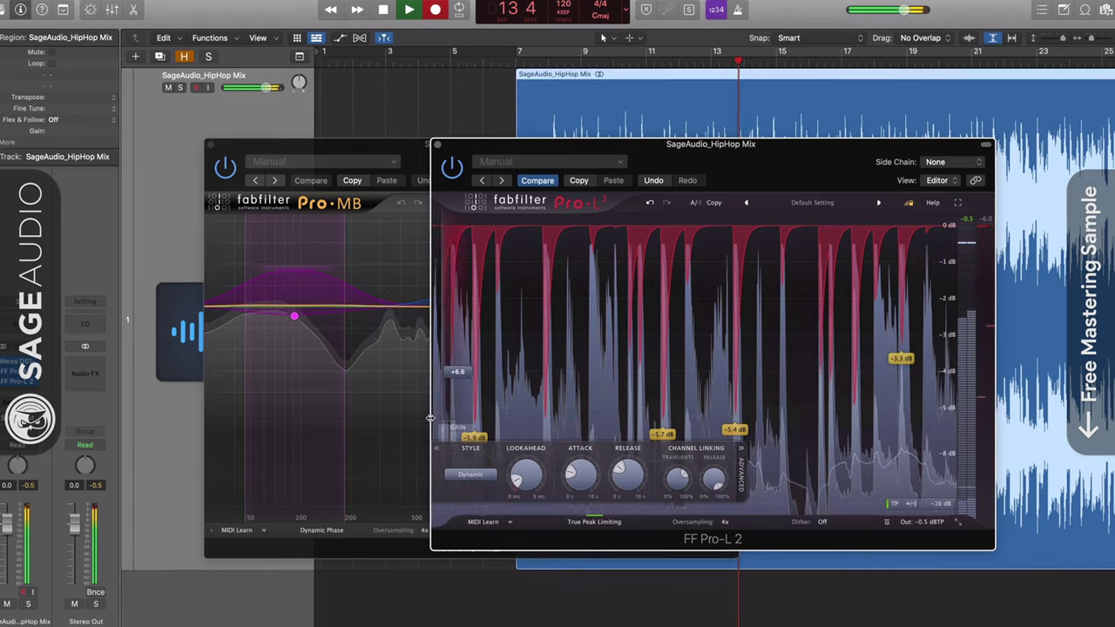
{"action": "left_click_drag", "start_coordinate": [461, 374], "coordinate": [460, 384]}
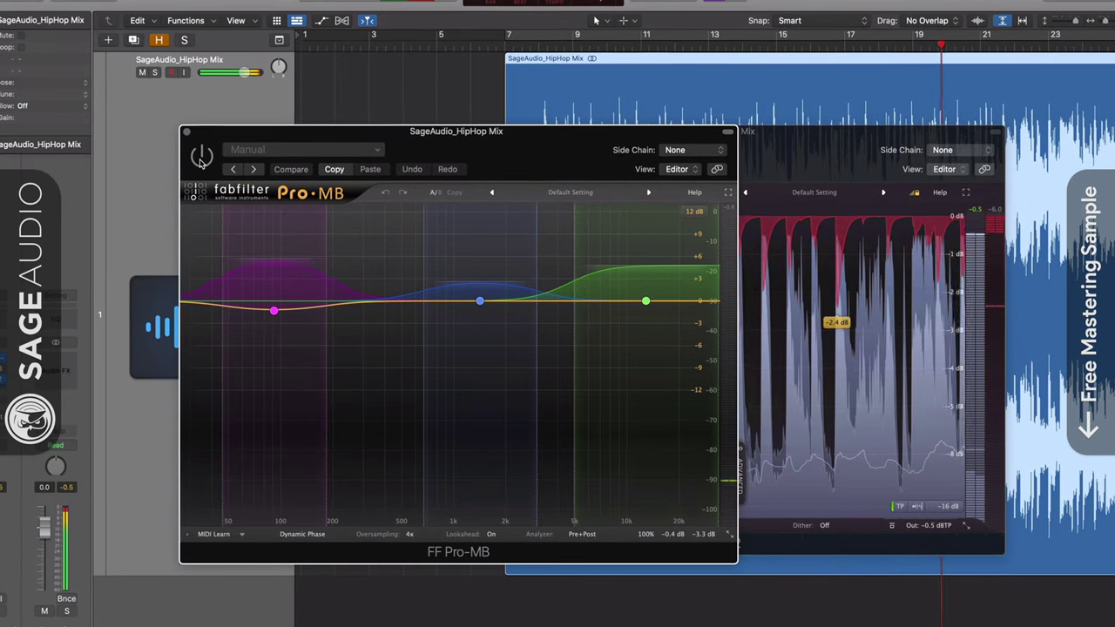
{"action": "left_click", "coordinate": [200, 156]}
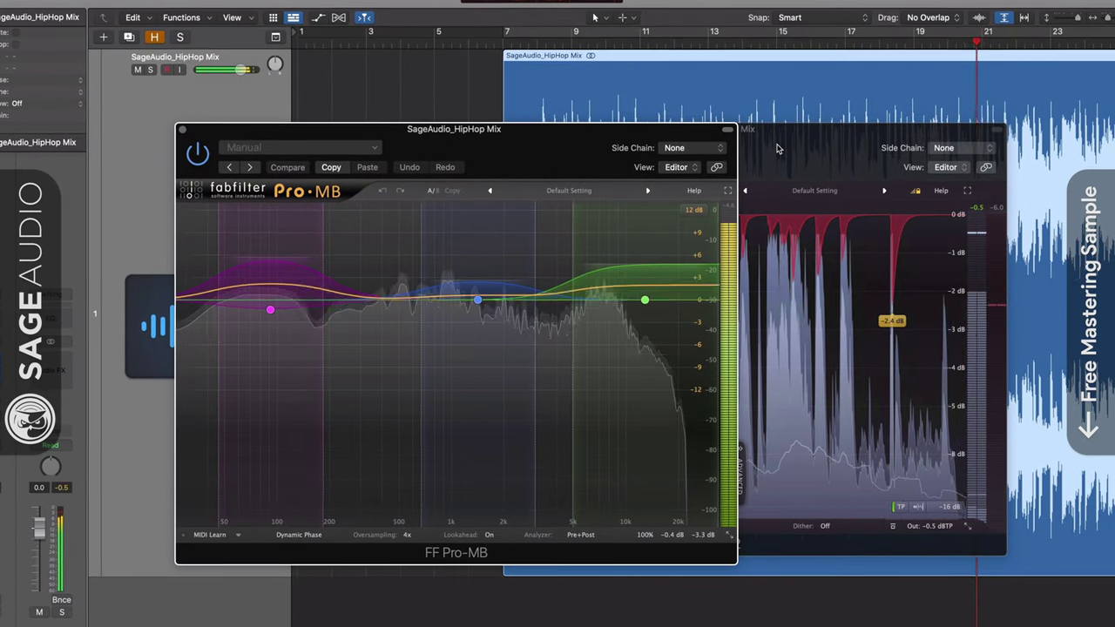
{"action": "left_click", "coordinate": [778, 149]}
{"action": "left_click_drag", "start_coordinate": [453, 408], "coordinate": [450, 370]}
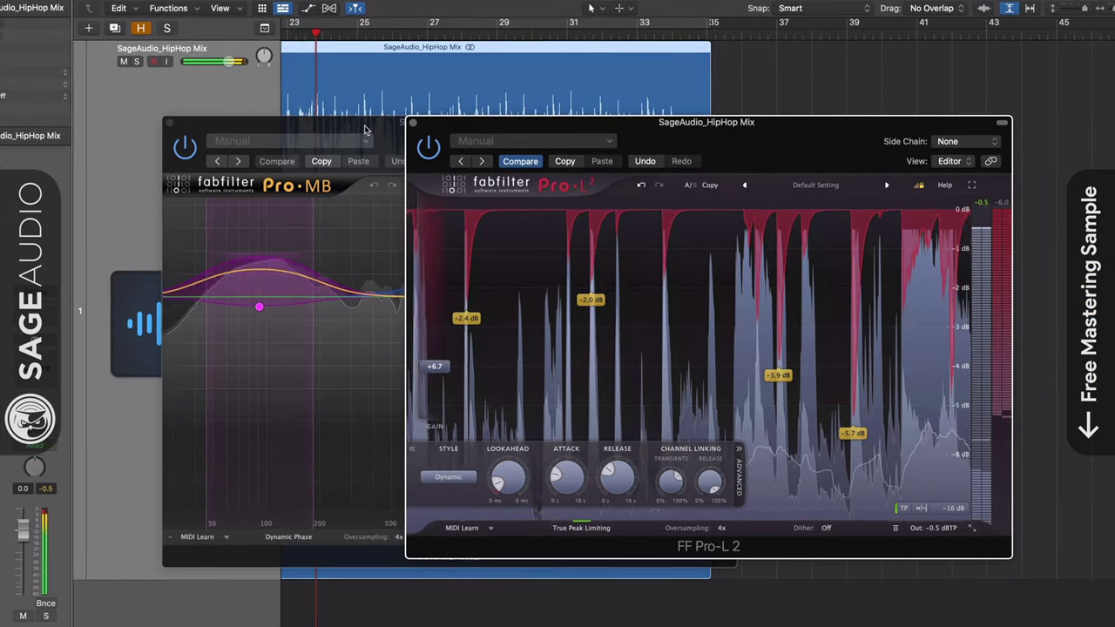
Compare Pro-MB and Pro-L 2 while trying limiter gain at +4.7 dB, finishing at +6.2 dB.
{"action": "left_click", "coordinate": [351, 168]}
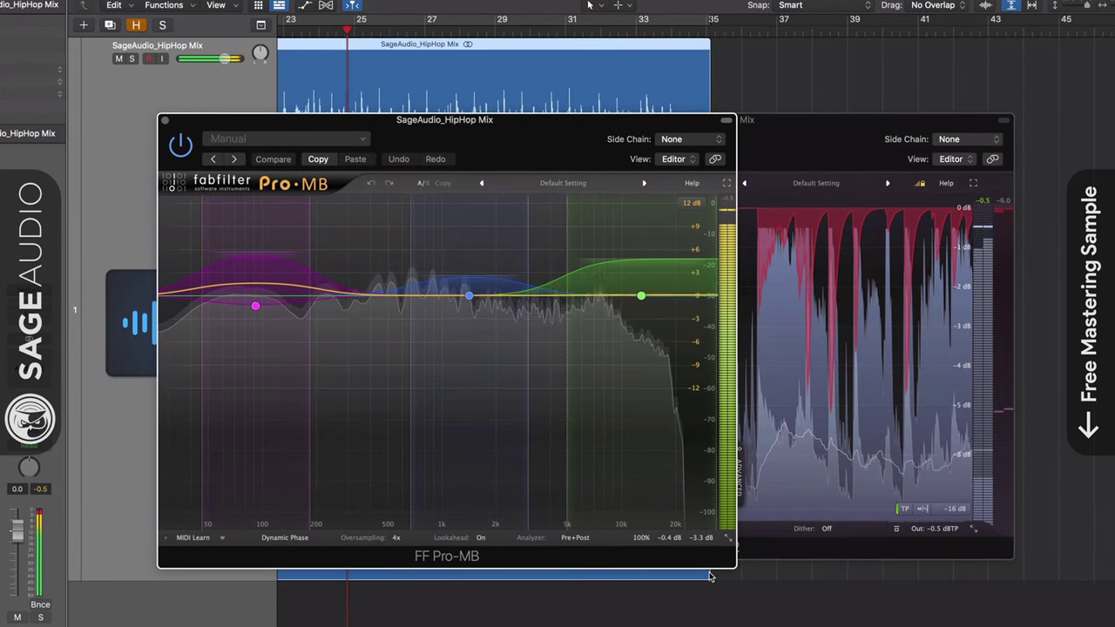
{"action": "mouse_move", "coordinate": [703, 541]}
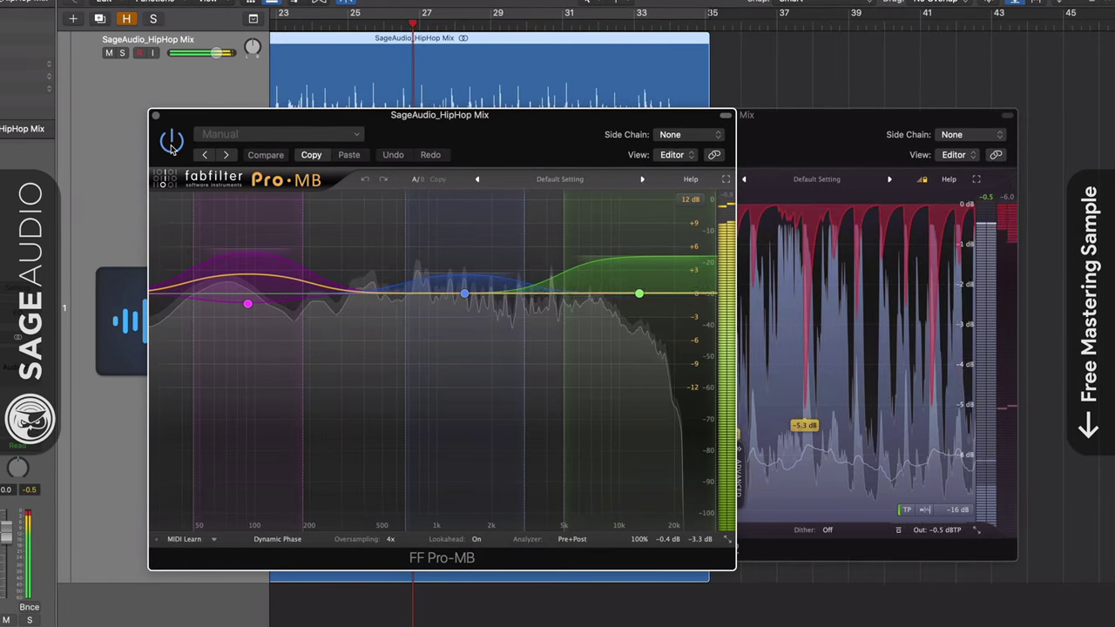
{"action": "left_click", "coordinate": [781, 176]}
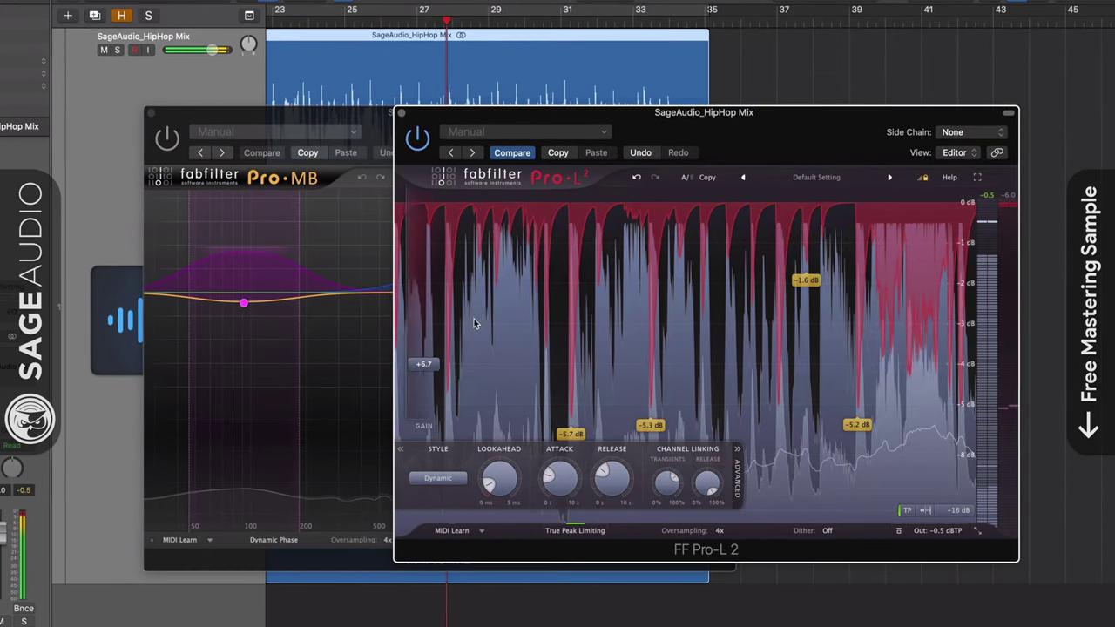
{"action": "left_click_drag", "start_coordinate": [424, 364], "coordinate": [426, 393]}
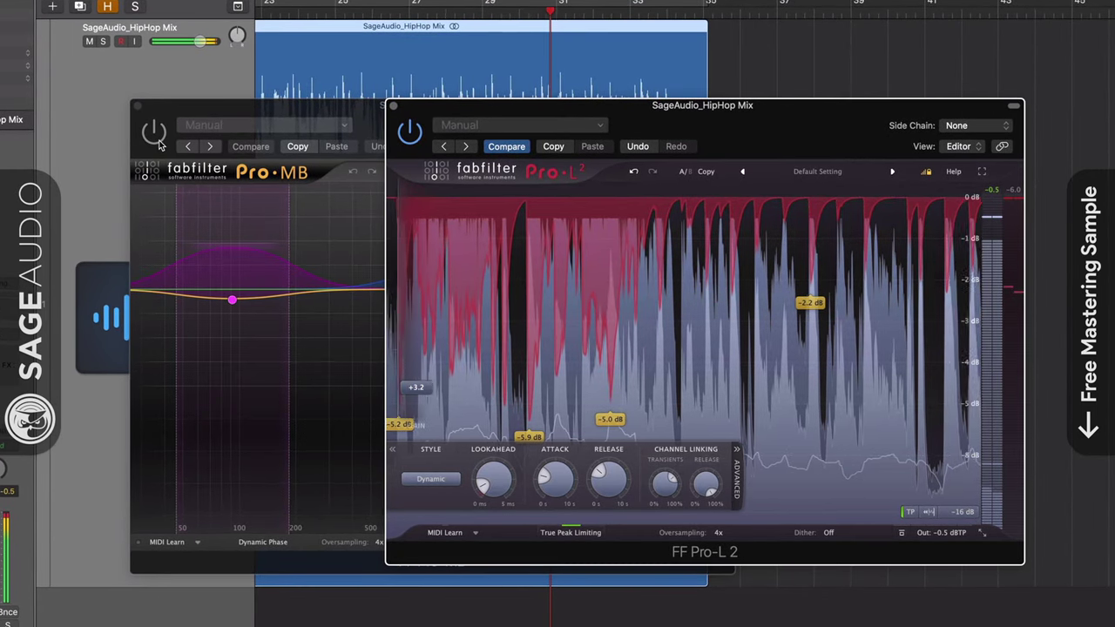
{"action": "left_click", "coordinate": [224, 180]}
{"action": "left_click", "coordinate": [805, 379]}
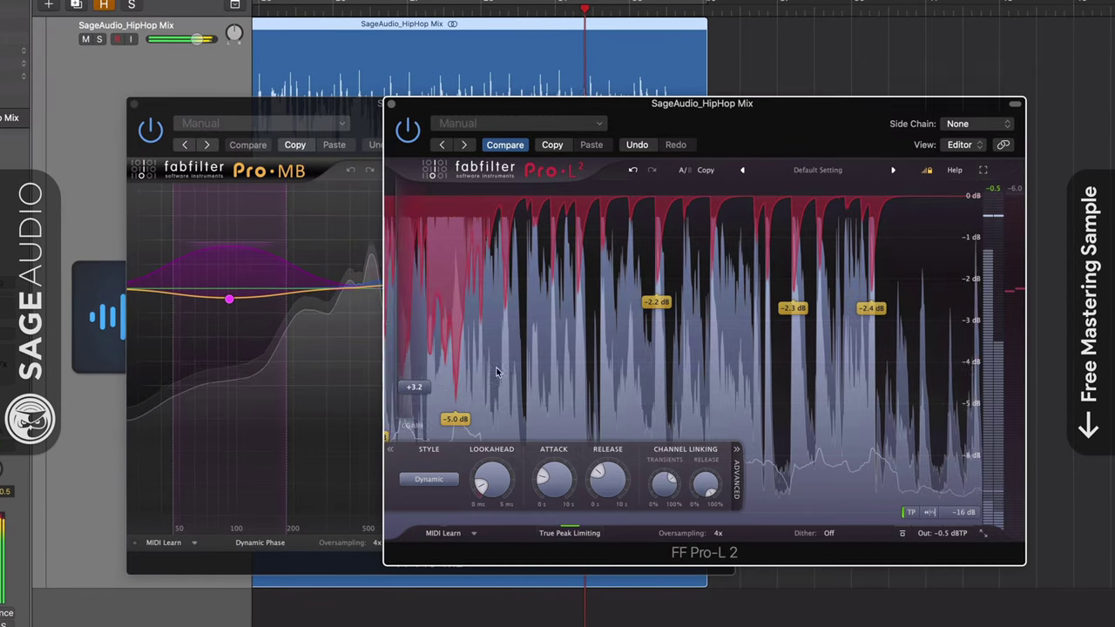
{"action": "left_click_drag", "start_coordinate": [426, 393], "coordinate": [427, 360]}
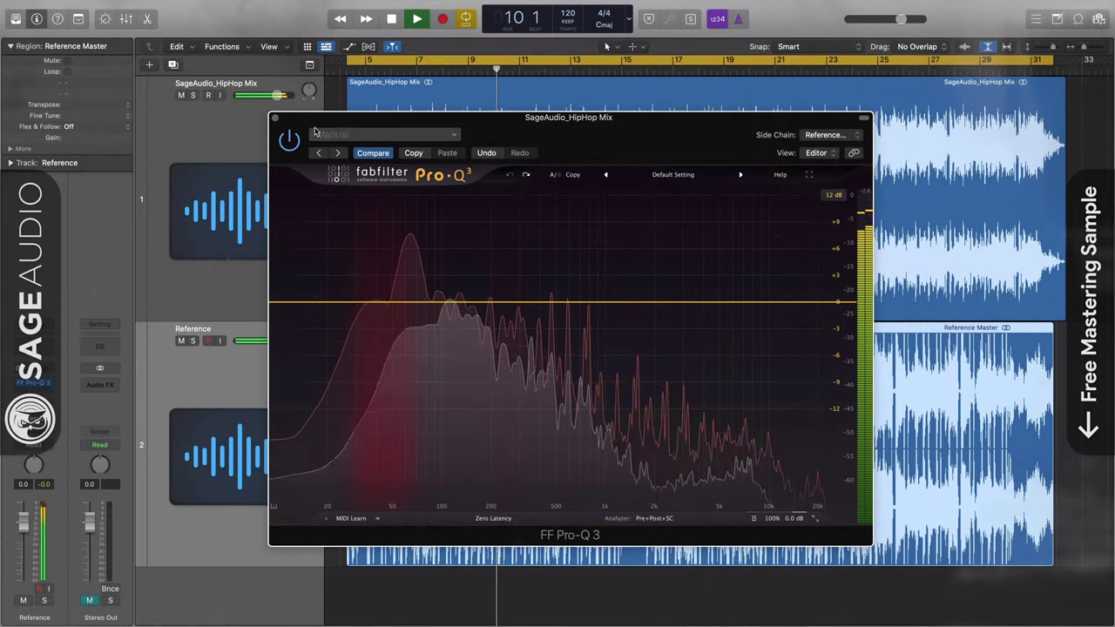
A/B the HipHop Mix track against the Reference track by switching between them.
{"action": "left_click", "coordinate": [275, 120]}
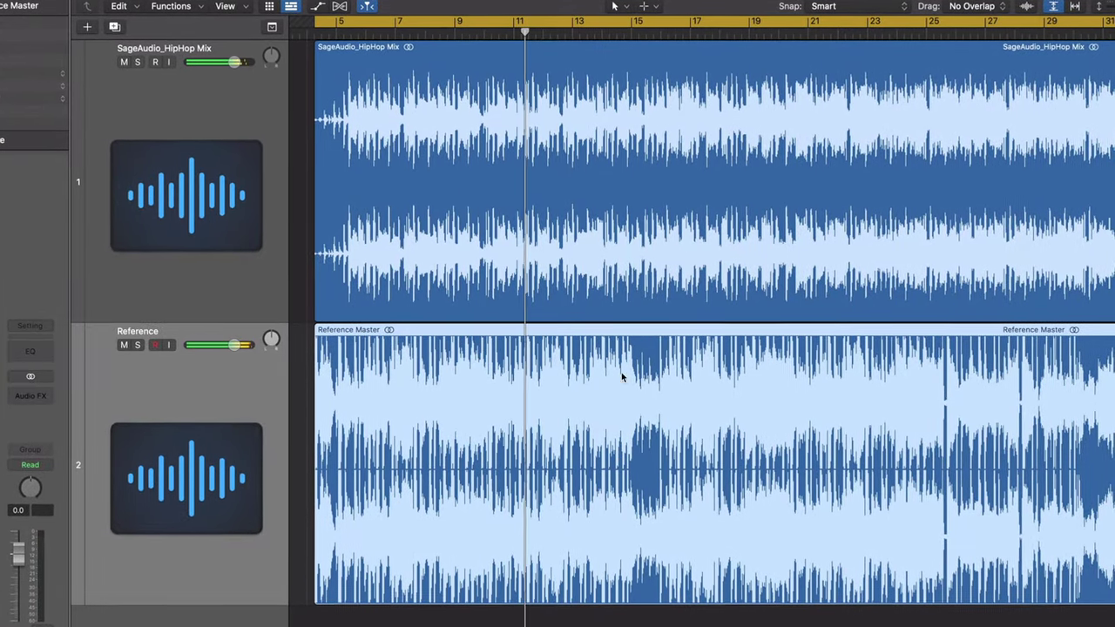
{"action": "left_click", "coordinate": [632, 192]}
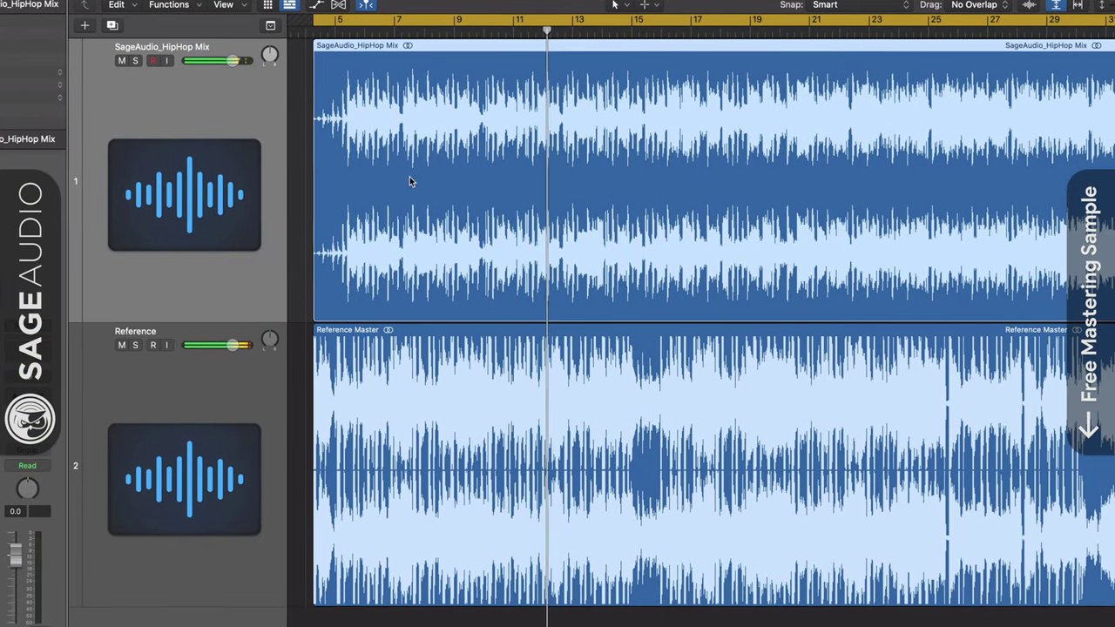
{"action": "left_click", "coordinate": [629, 404]}
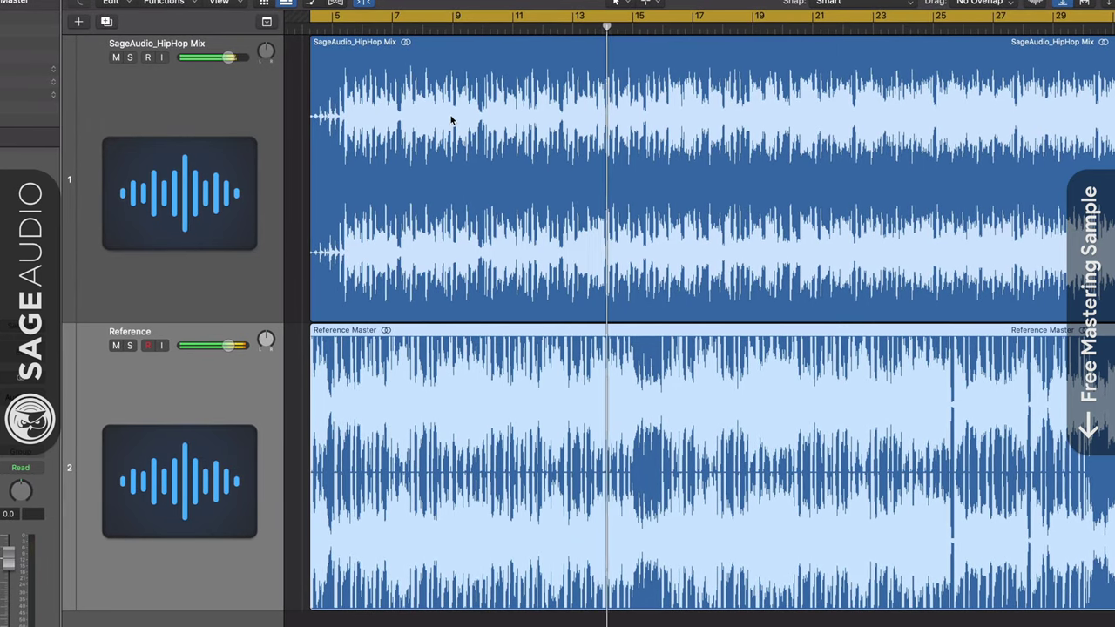
{"action": "left_click", "coordinate": [235, 253]}
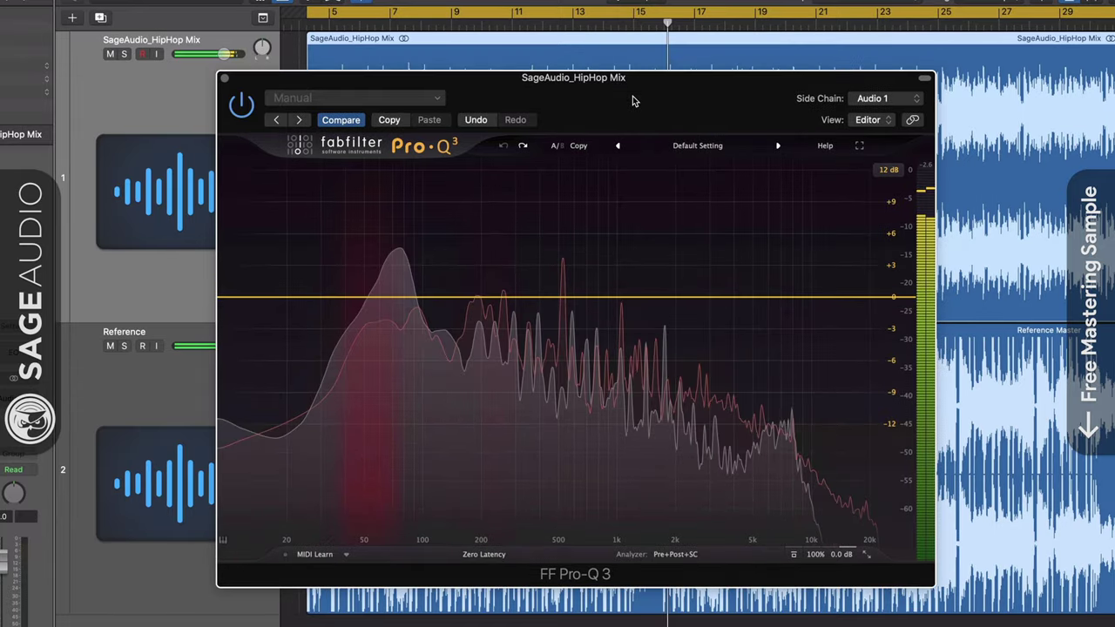
{"action": "left_click", "coordinate": [1036, 423]}
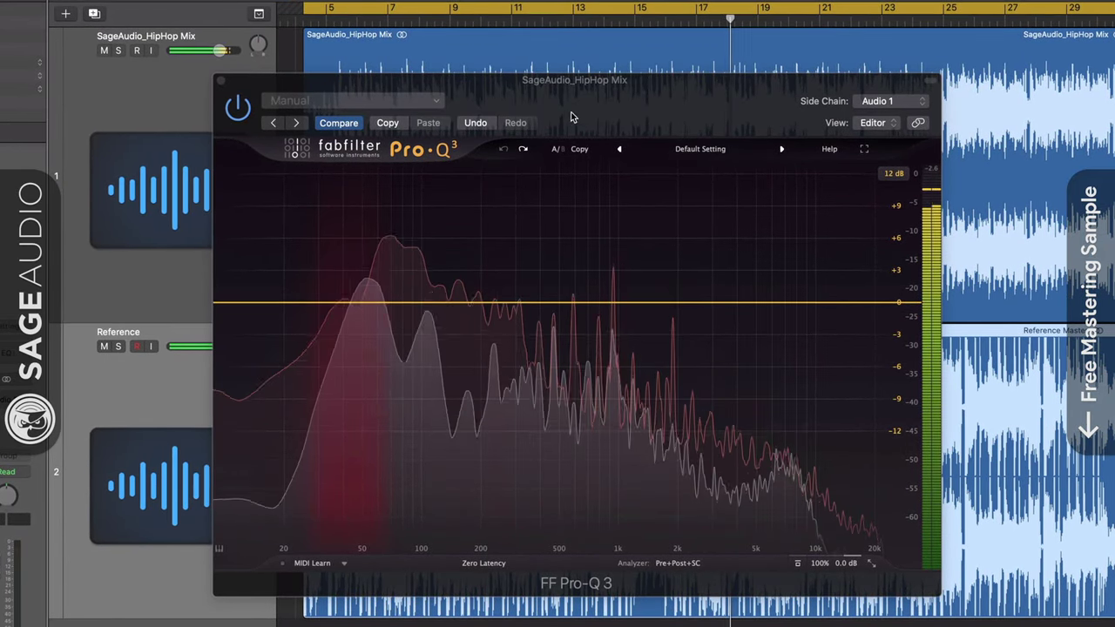
Start Pro-Q 3's EQ Match analysis and lower the Reference Master region gain to match loudness.
{"action": "left_click_drag", "start_coordinate": [665, 115], "coordinate": [661, 105]}
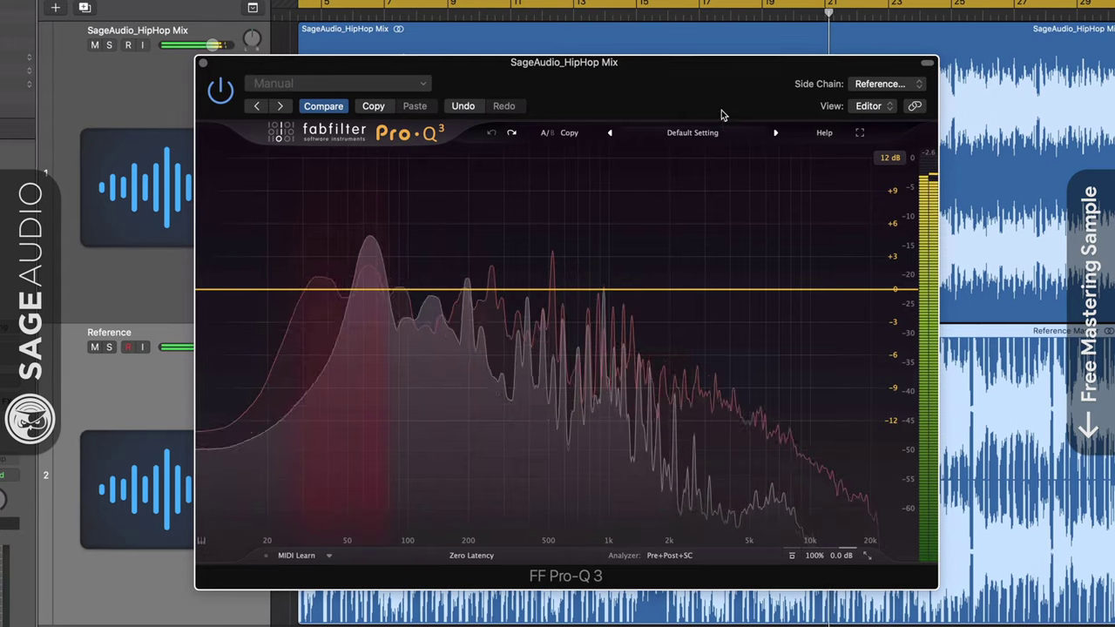
{"action": "left_click", "coordinate": [673, 557]}
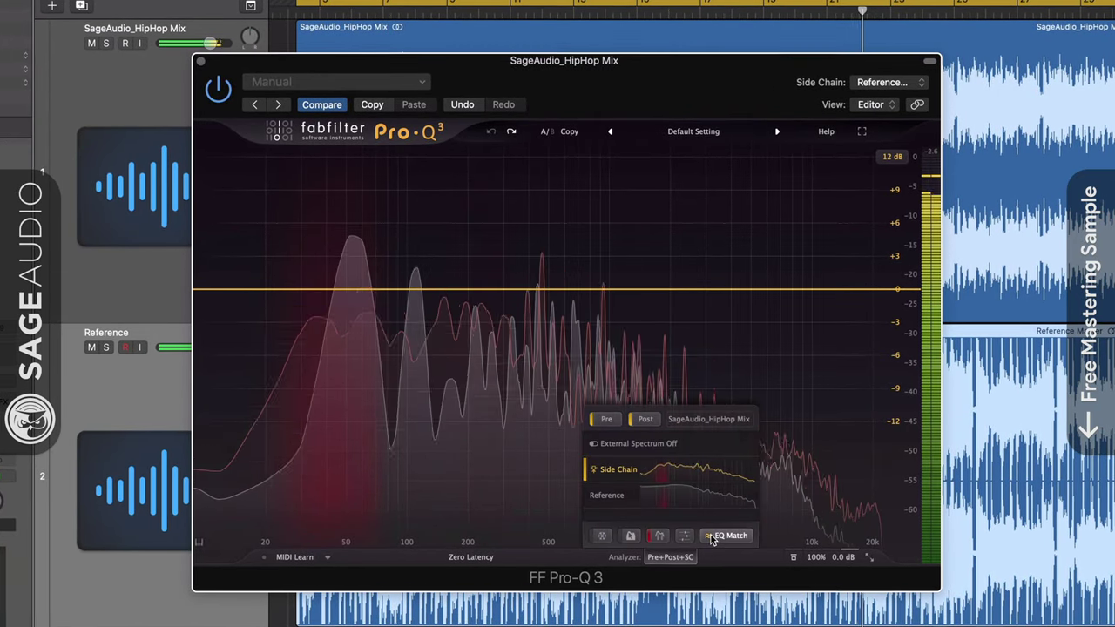
{"action": "left_click", "coordinate": [722, 535]}
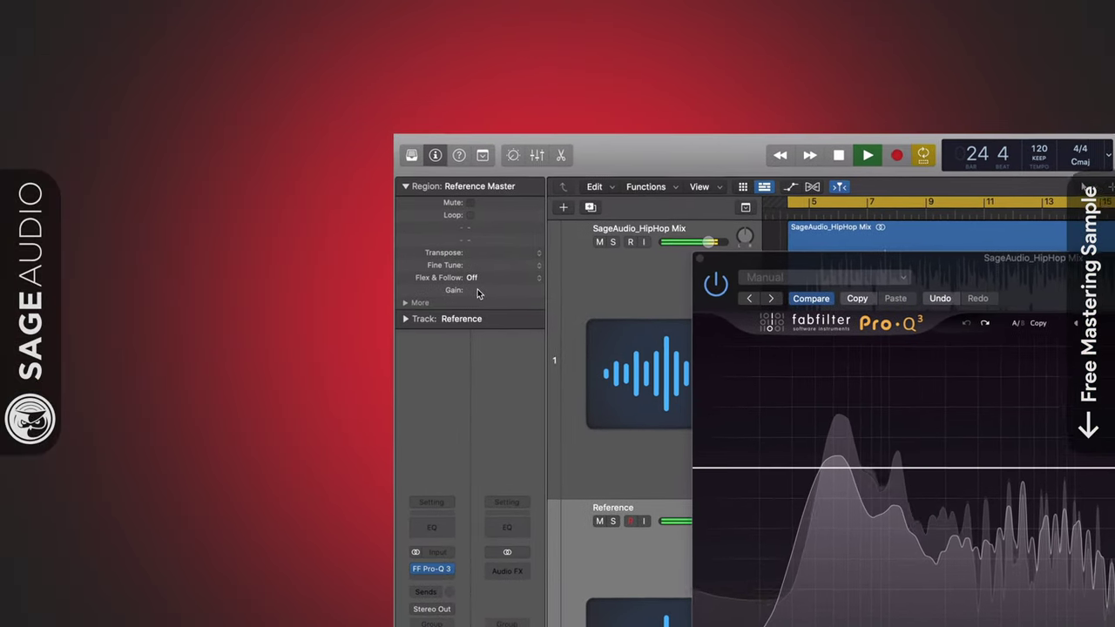
{"action": "left_click_drag", "start_coordinate": [478, 294], "coordinate": [500, 364]}
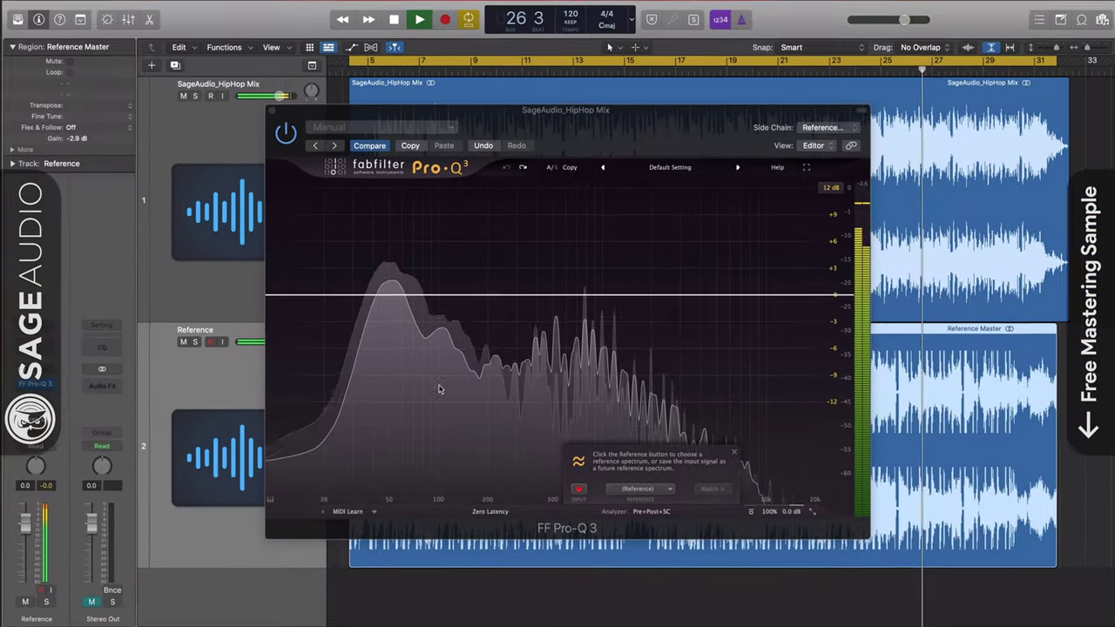
Match against External: Side Chain, then flatten the extreme high shelf and low boost to 0 dB.
{"action": "left_click", "coordinate": [637, 489]}
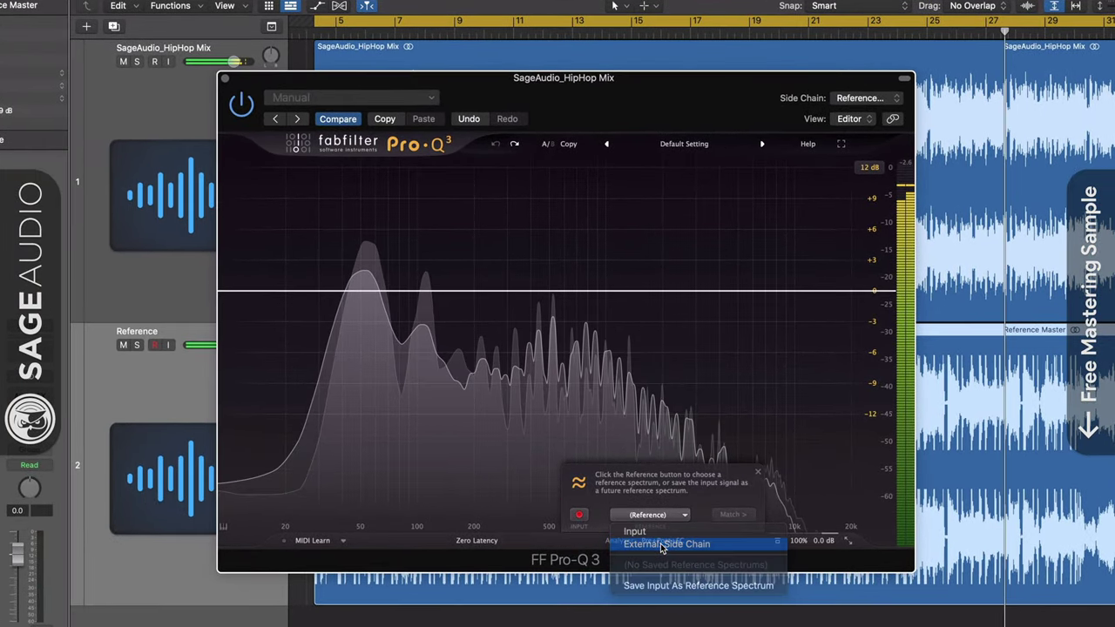
{"action": "left_click", "coordinate": [662, 544]}
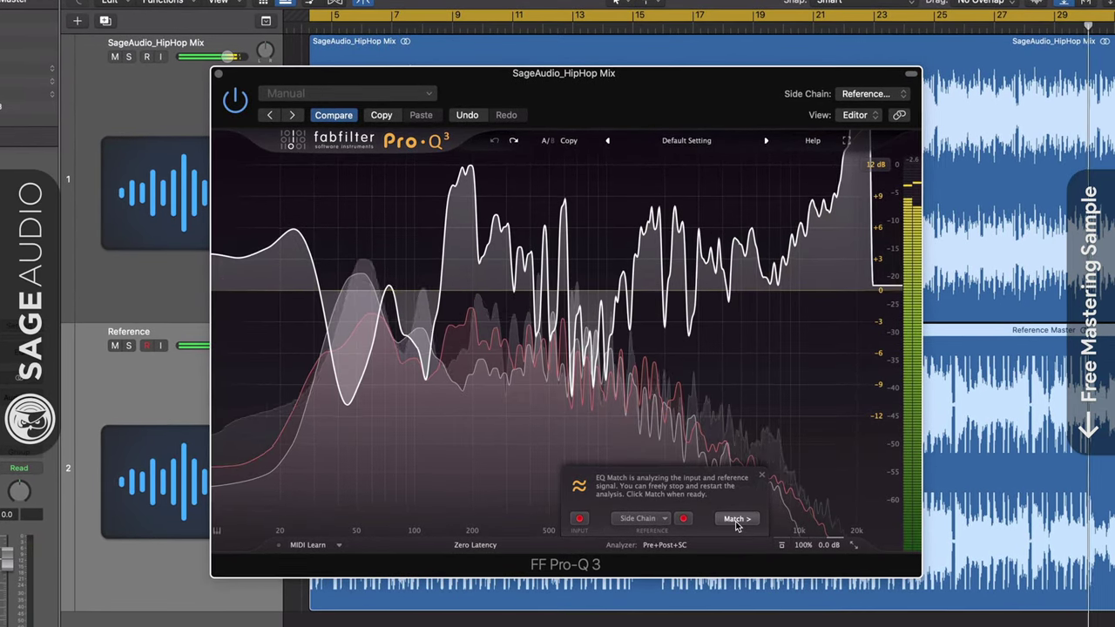
{"action": "left_click", "coordinate": [735, 519]}
{"action": "left_click", "coordinate": [736, 519]}
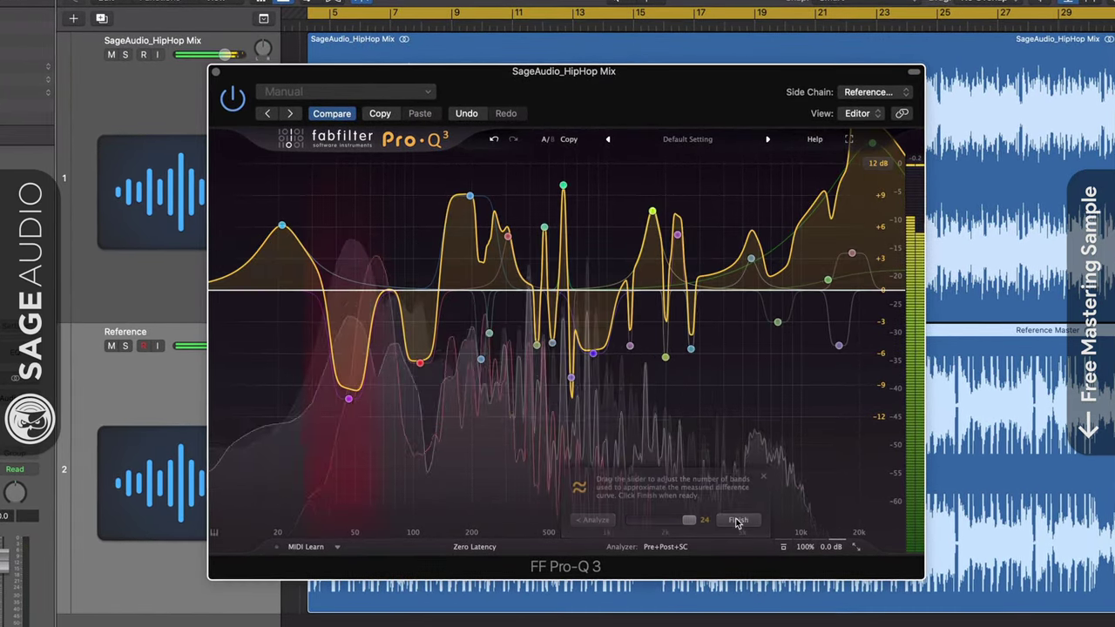
{"action": "left_click_drag", "start_coordinate": [874, 146], "coordinate": [868, 290]}
{"action": "left_click_drag", "start_coordinate": [278, 225], "coordinate": [269, 283]}
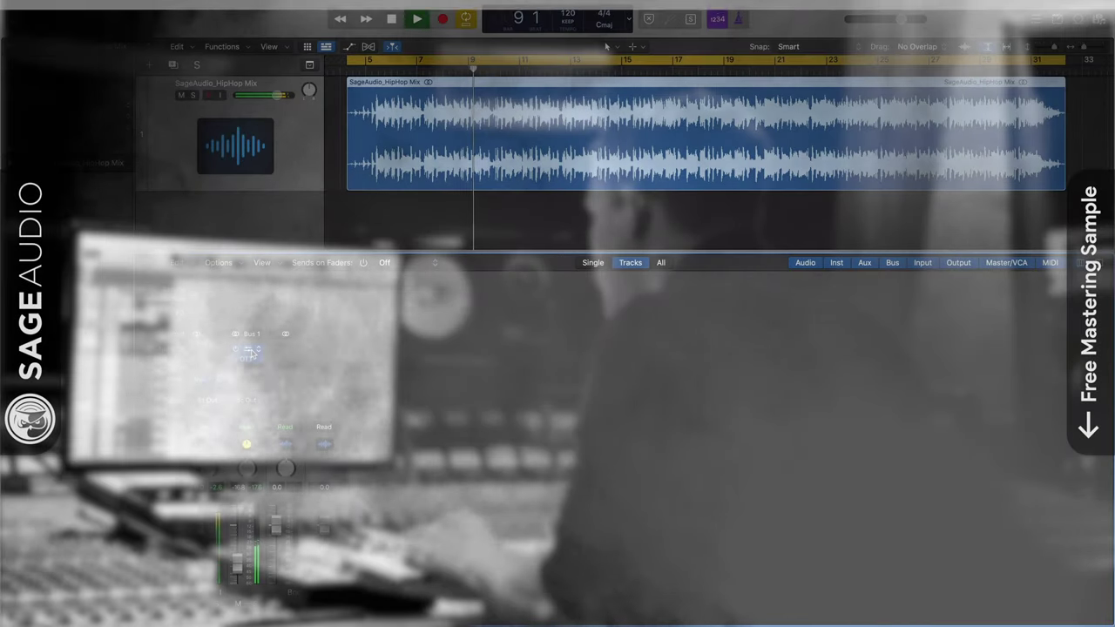
Bring up the Drawmer 1973 and OTT plugin windows side by side from Aux 1's inserts.
{"action": "left_click", "coordinate": [248, 352]}
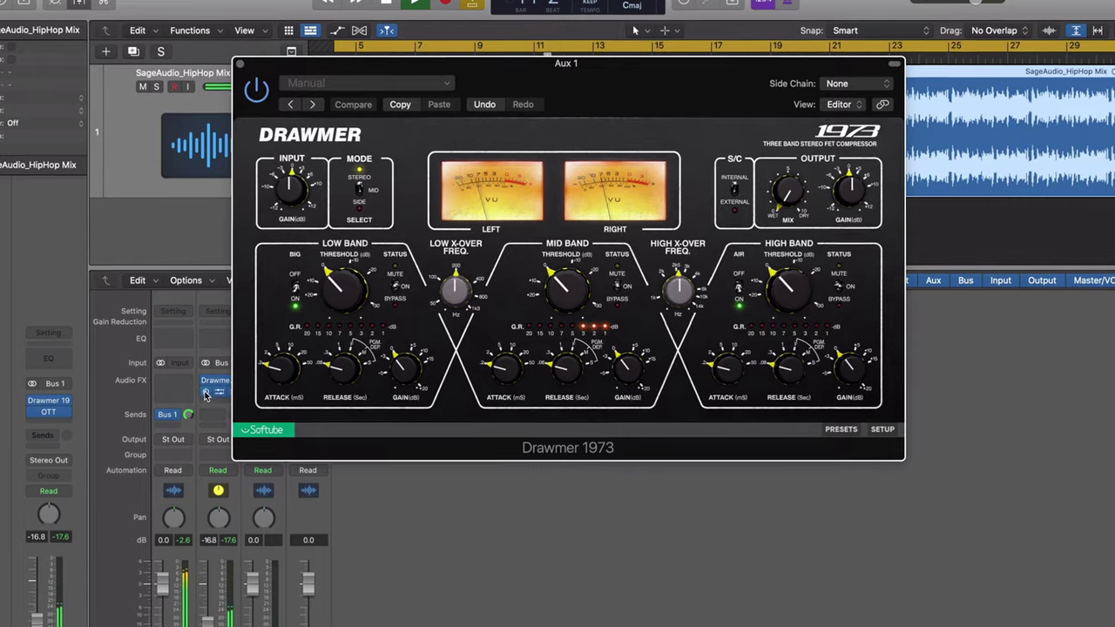
{"action": "left_click", "coordinate": [206, 394]}
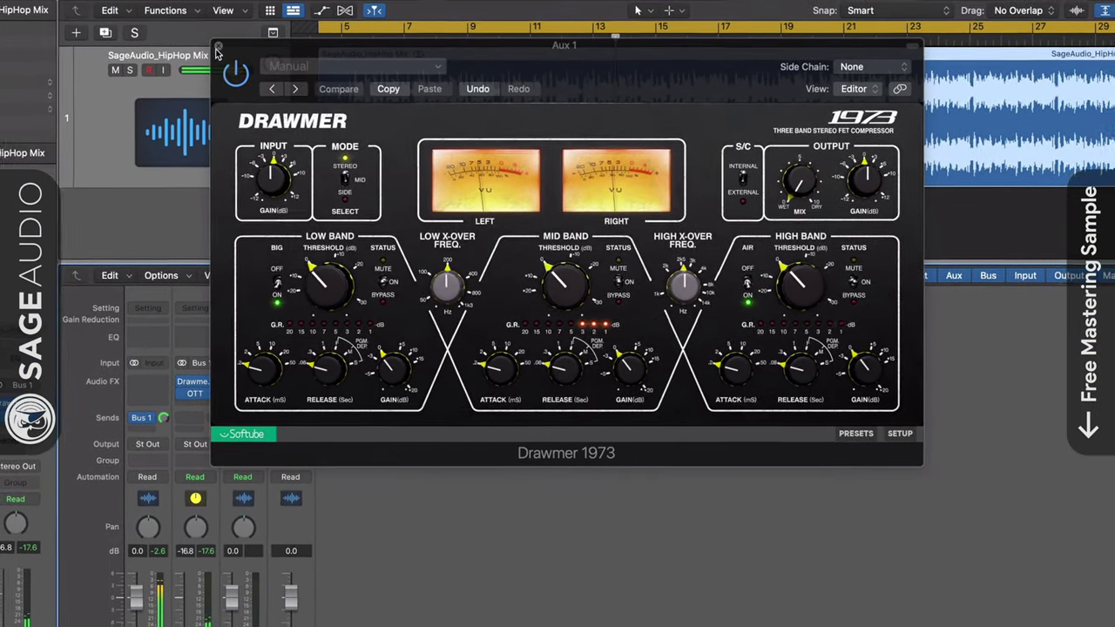
{"action": "key", "text": "super+w"}
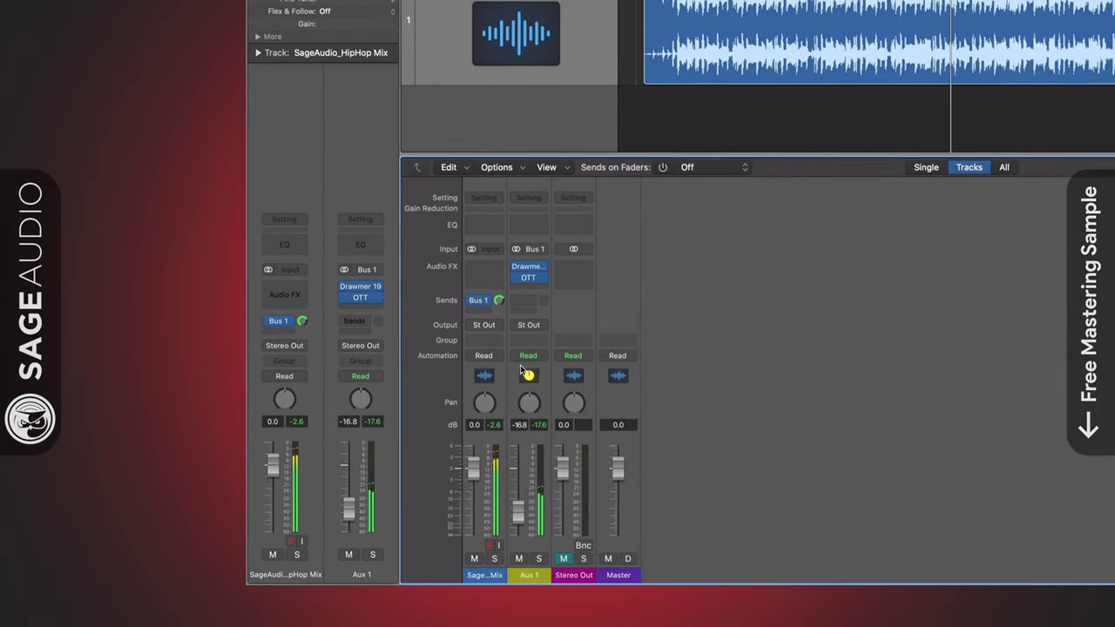
{"action": "left_click", "coordinate": [483, 282]}
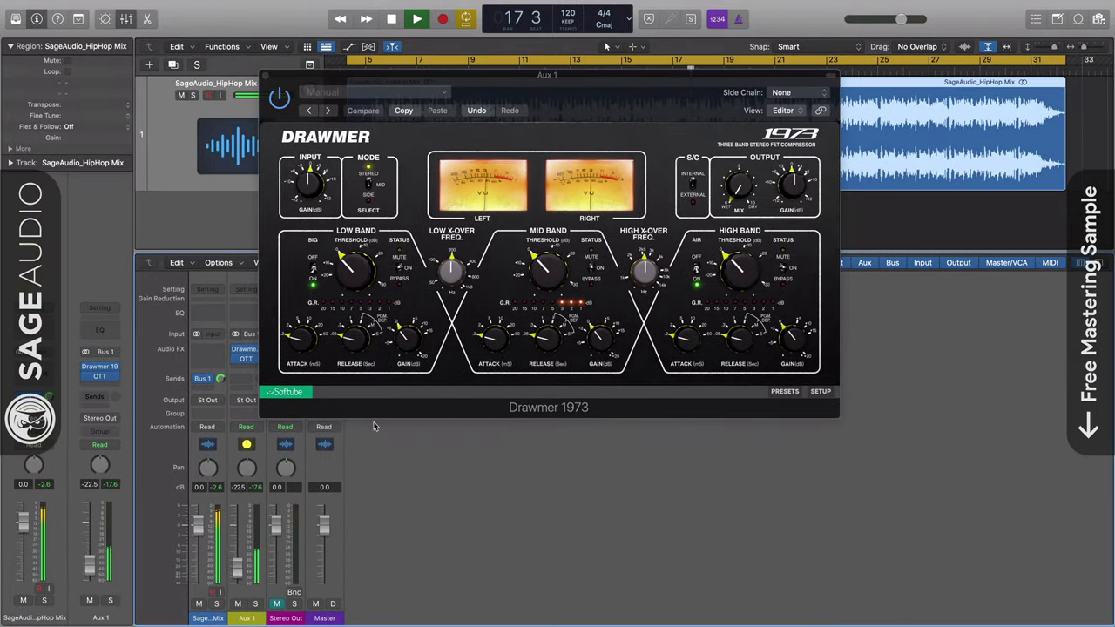
{"action": "left_click", "coordinate": [245, 361]}
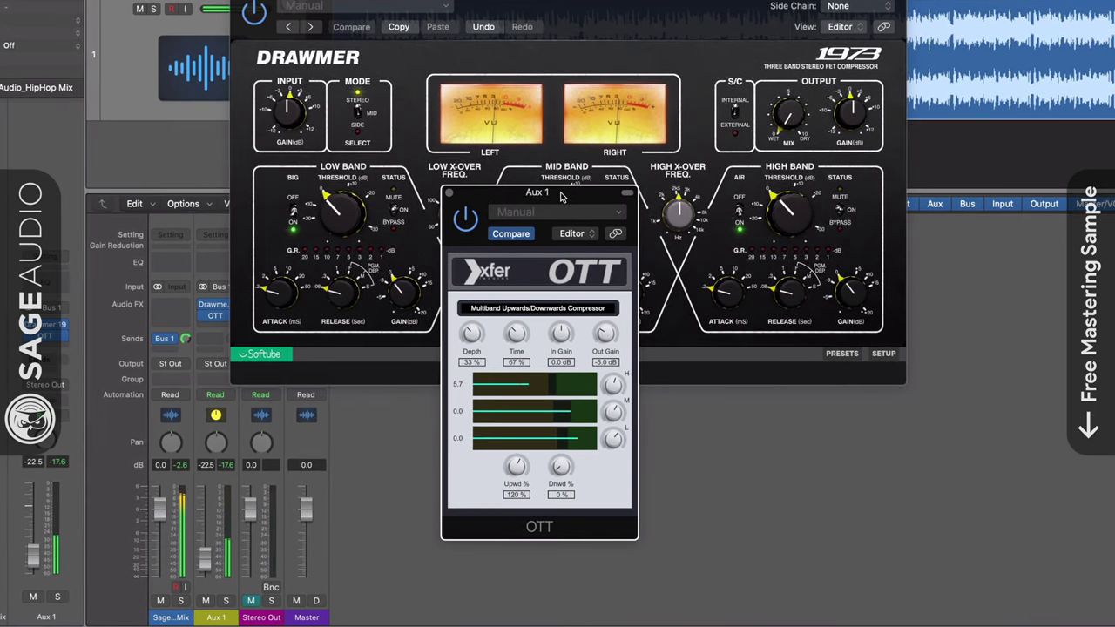
Nudge the OTT Out Gain knob from -5.0 dB to -4.8 dB.
{"action": "left_click_drag", "start_coordinate": [605, 337], "coordinate": [605, 334]}
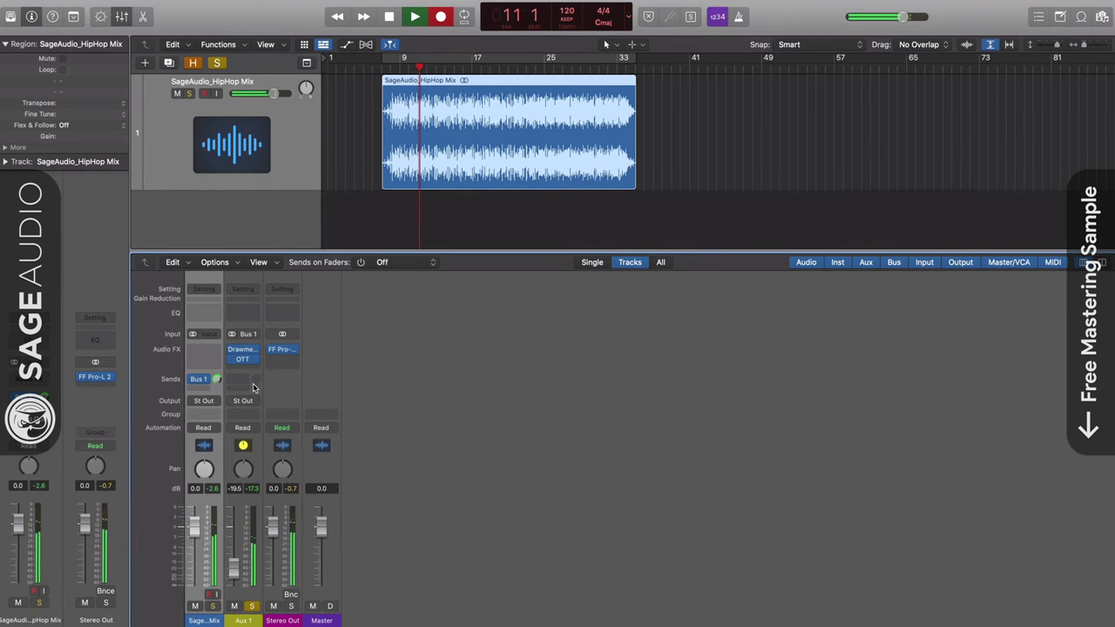
Reopen the Drawmer 1973 and OTT windows from Aux 1's Audio FX slots.
{"action": "left_click", "coordinate": [242, 351]}
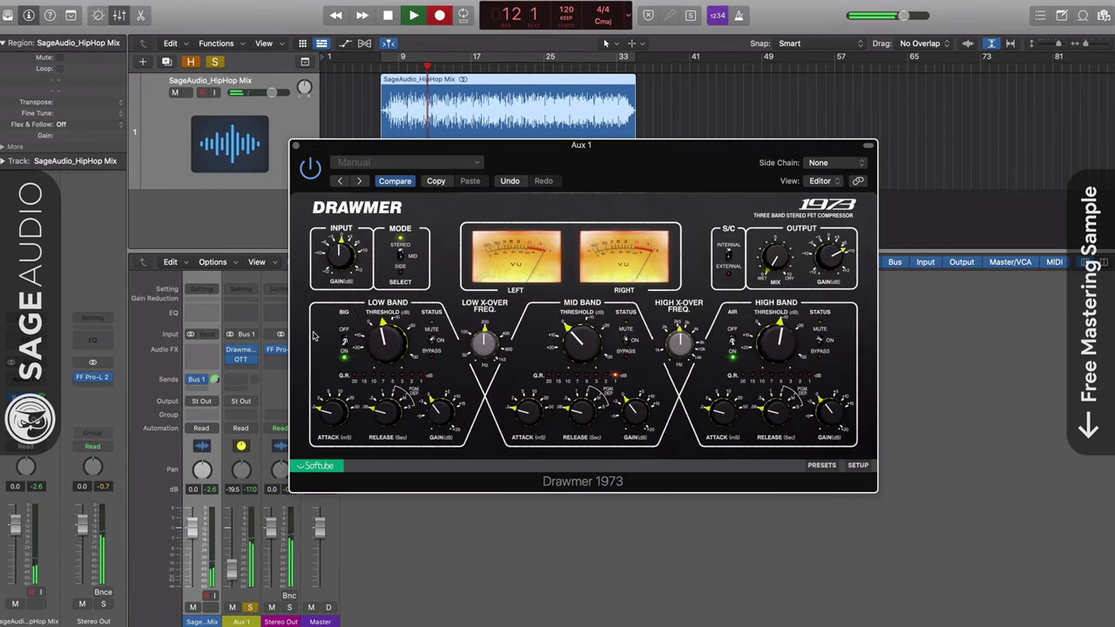
{"action": "left_click", "coordinate": [244, 360]}
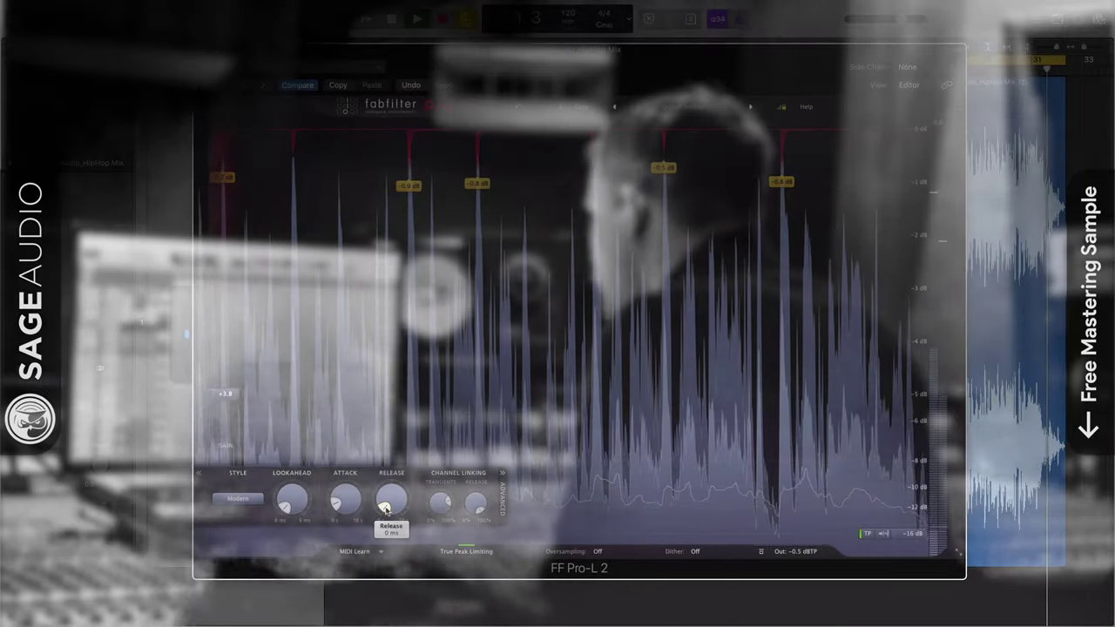
Sweep Pro-L 2's Release from 10 s down to 5 ms, pushing Gain to +5.8 dB.
{"action": "left_click_drag", "start_coordinate": [386, 509], "coordinate": [360, 486]}
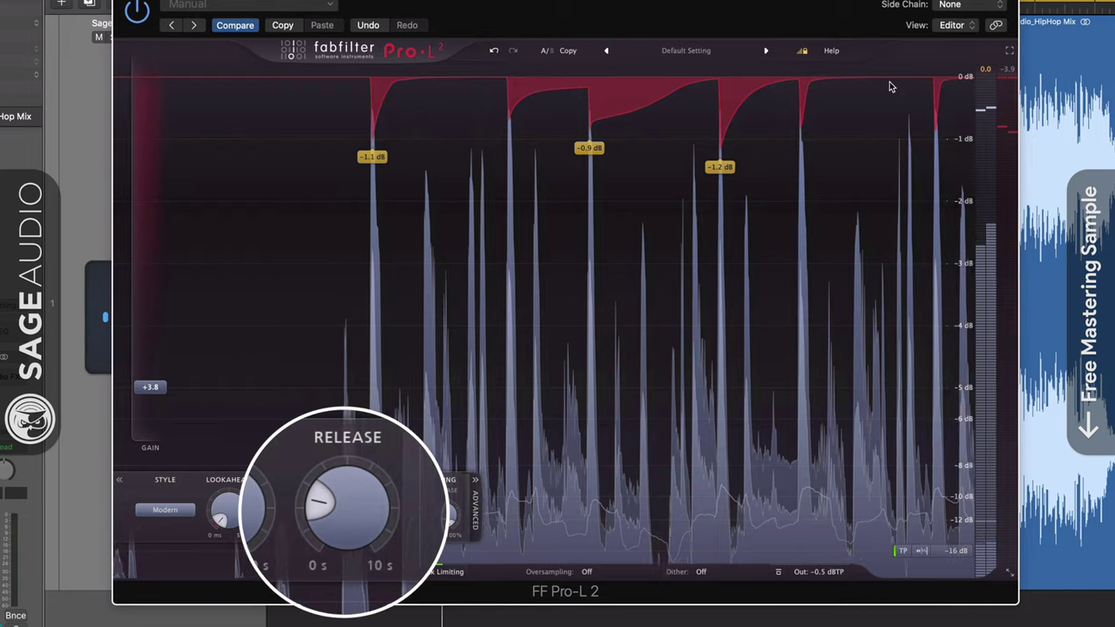
{"action": "left_click_drag", "start_coordinate": [361, 532], "coordinate": [828, 121]}
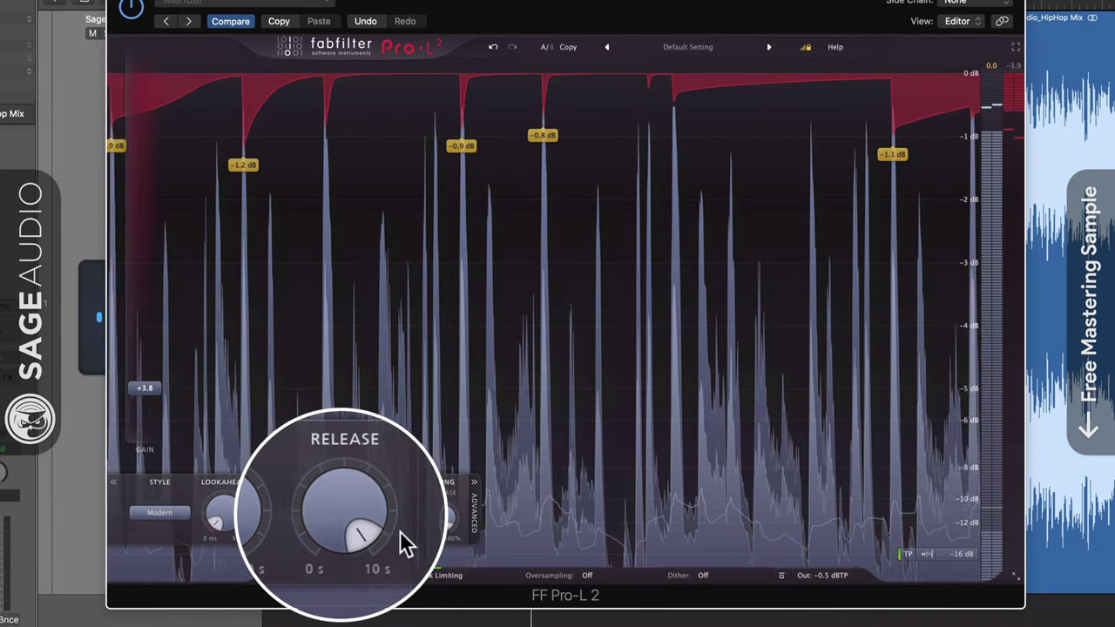
{"action": "left_click_drag", "start_coordinate": [383, 539], "coordinate": [357, 572]}
{"action": "left_click_drag", "start_coordinate": [160, 370], "coordinate": [160, 346]}
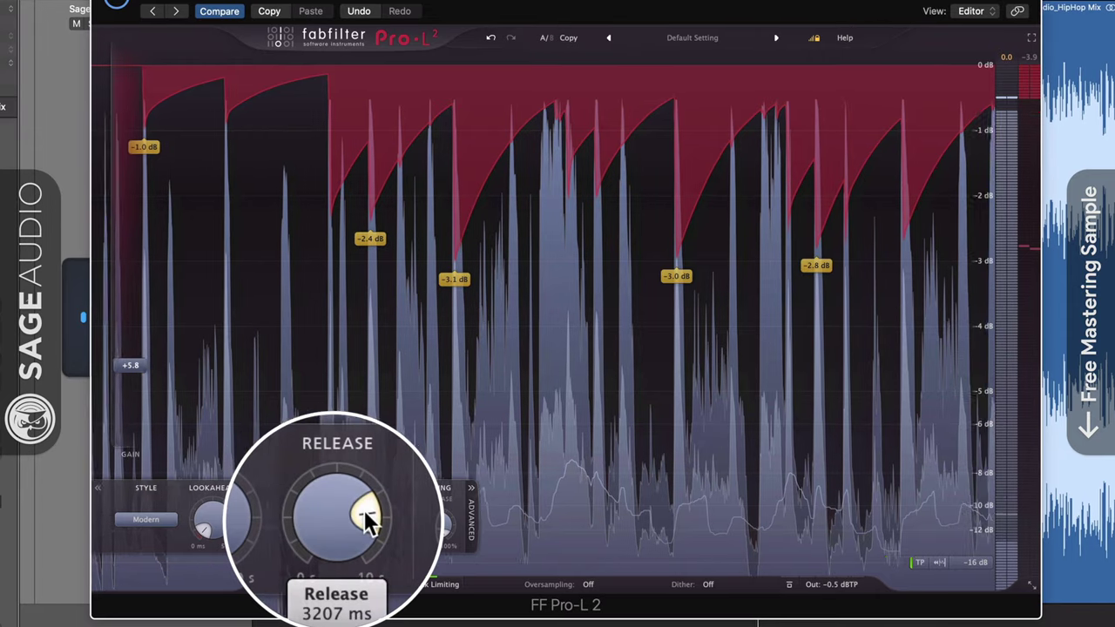
{"action": "left_click_drag", "start_coordinate": [368, 517], "coordinate": [301, 523]}
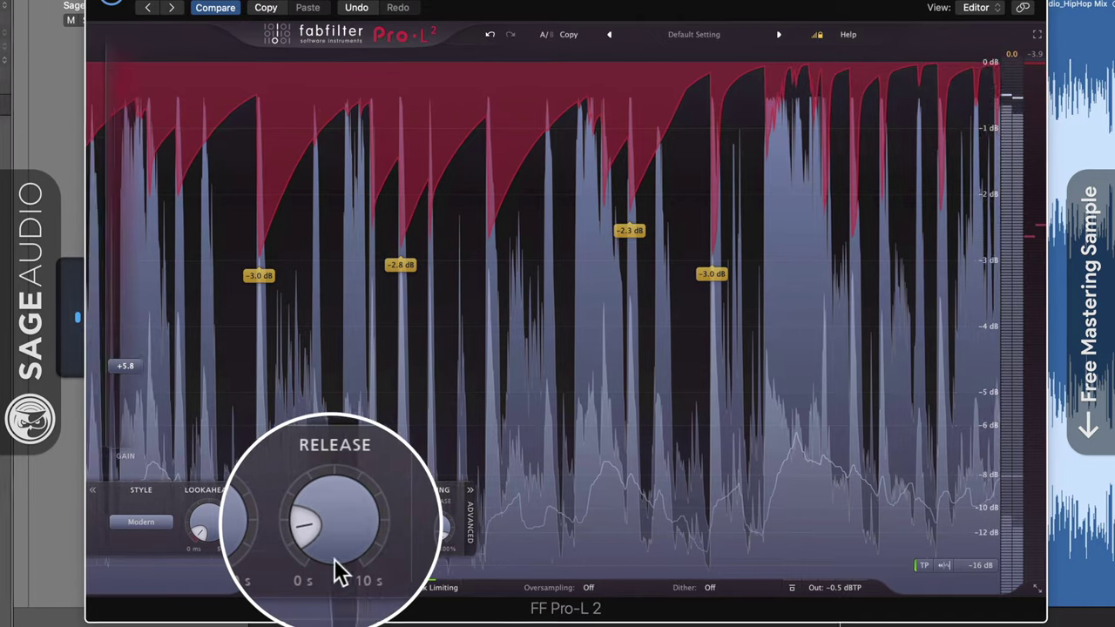
{"action": "left_click_drag", "start_coordinate": [301, 520], "coordinate": [305, 548]}
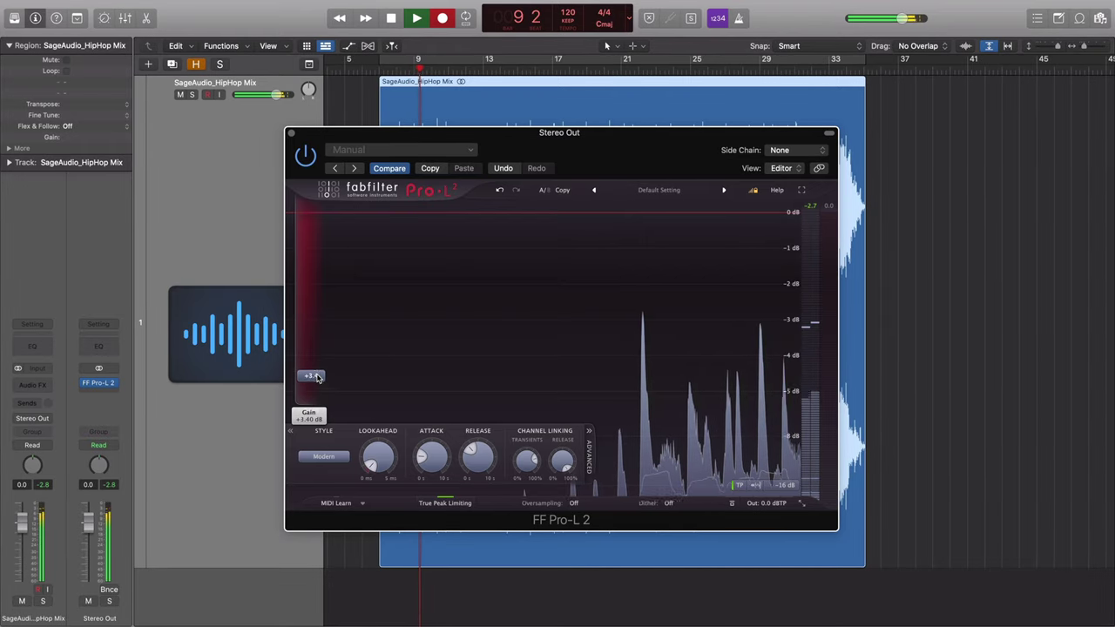
Raise the Pro-L 2 gain to about +5.3 dB and switch the style to Transparent.
{"action": "left_click_drag", "start_coordinate": [317, 377], "coordinate": [320, 364]}
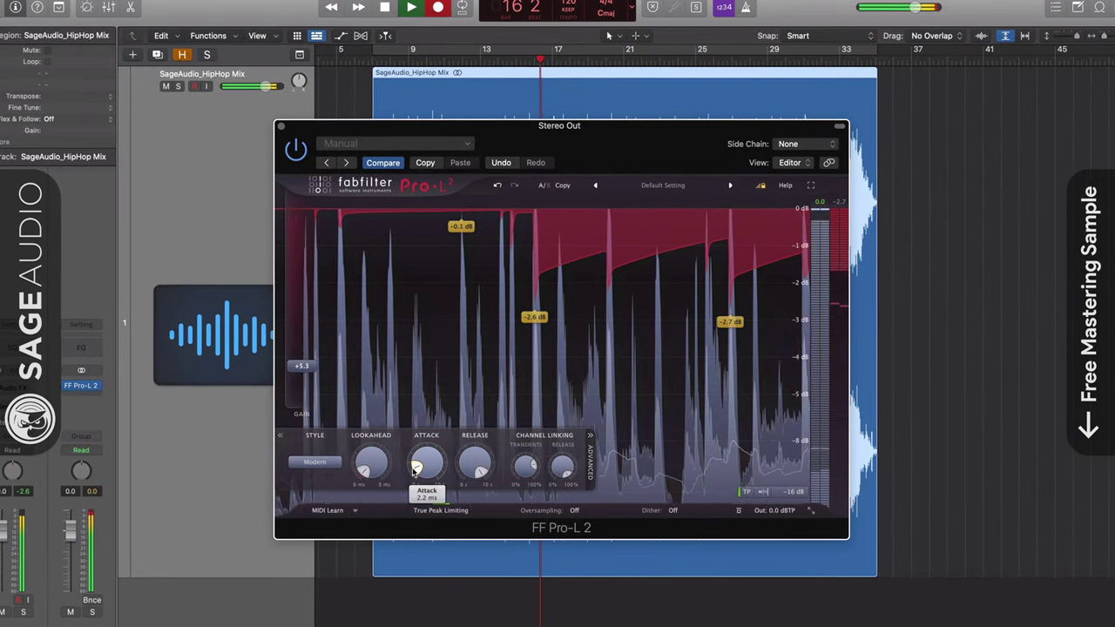
{"action": "mouse_move", "coordinate": [478, 474]}
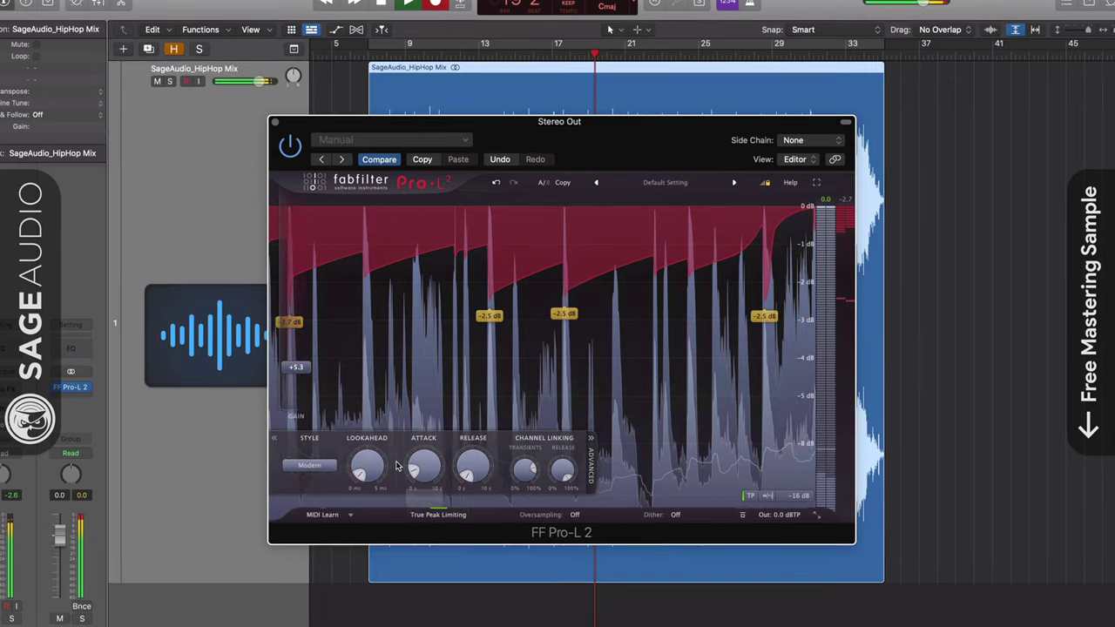
{"action": "mouse_move", "coordinate": [287, 369]}
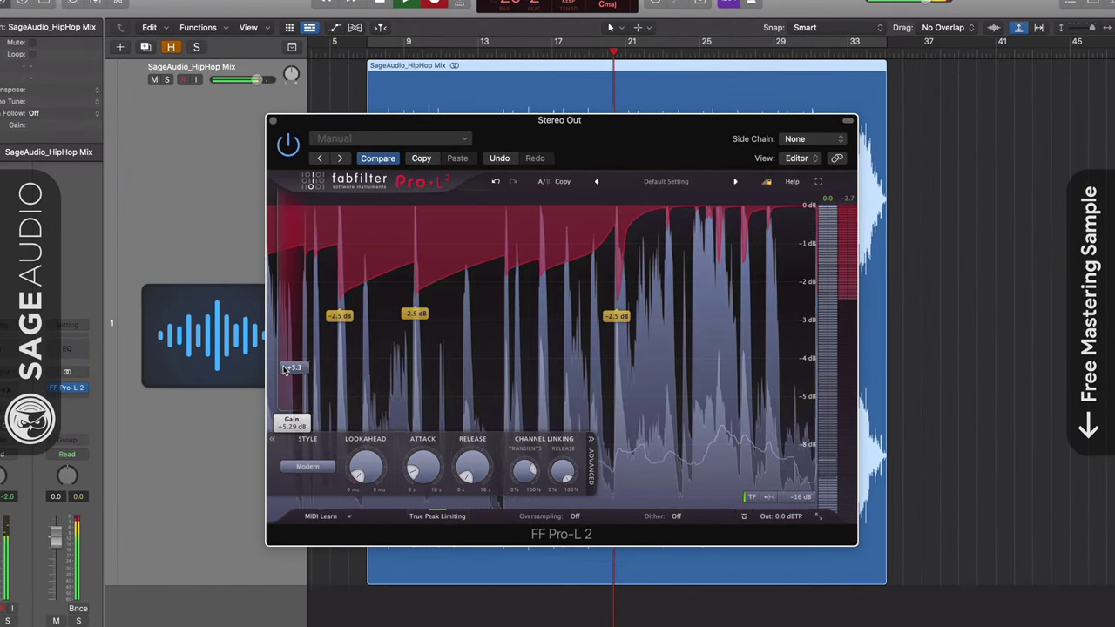
{"action": "left_click", "coordinate": [307, 466]}
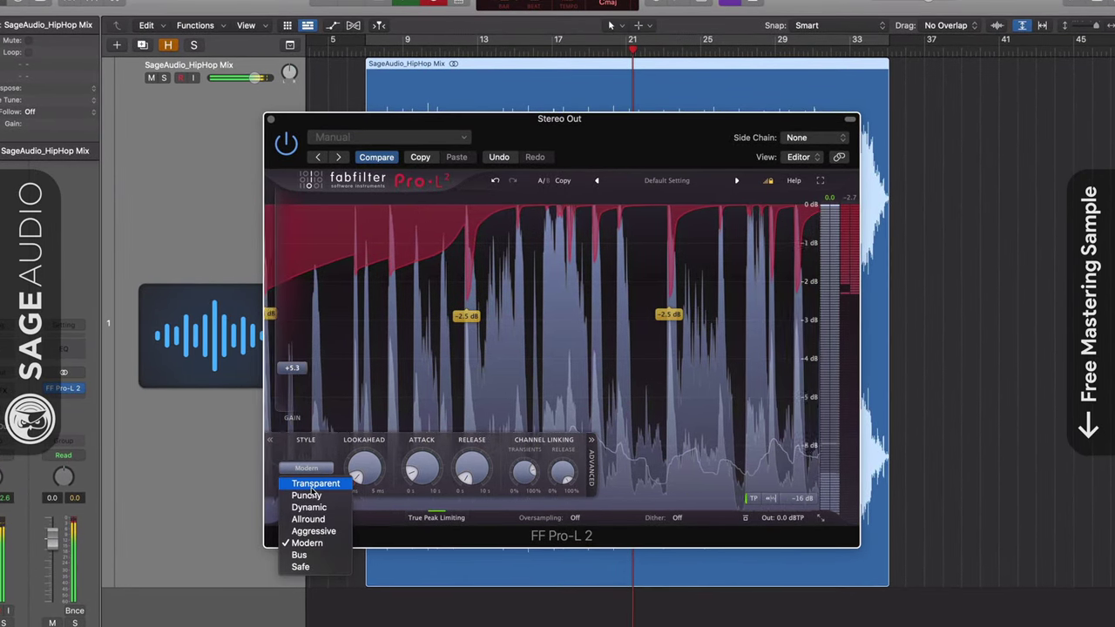
{"action": "left_click", "coordinate": [310, 486]}
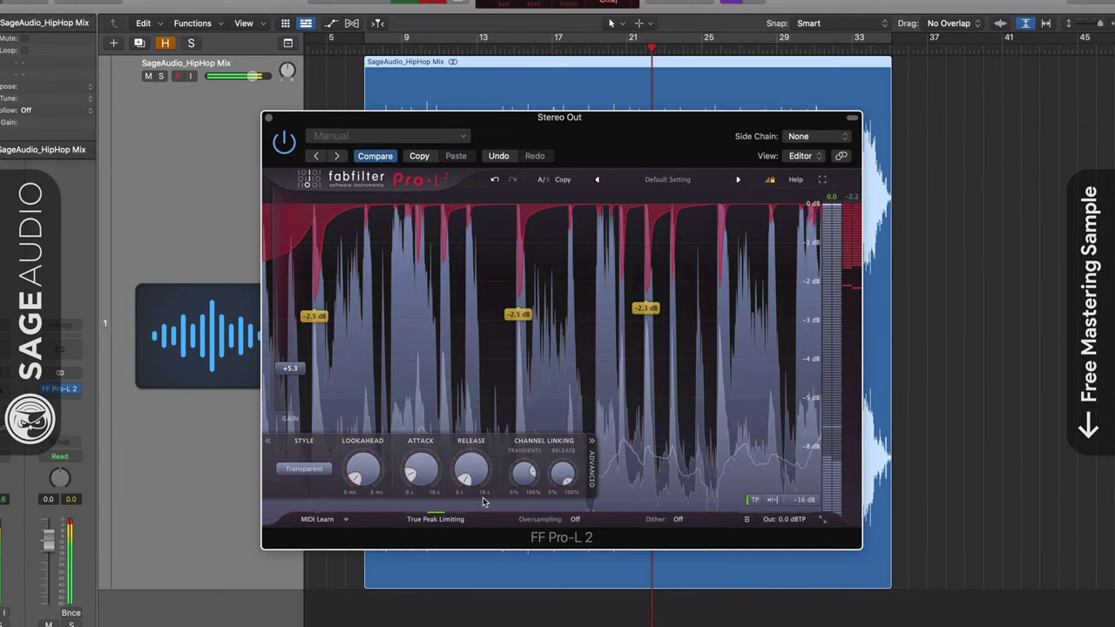
Turn the Pro-L 2 Release up to 10 s, then all the way down to 0 ms.
{"action": "mouse_move", "coordinate": [463, 481]}
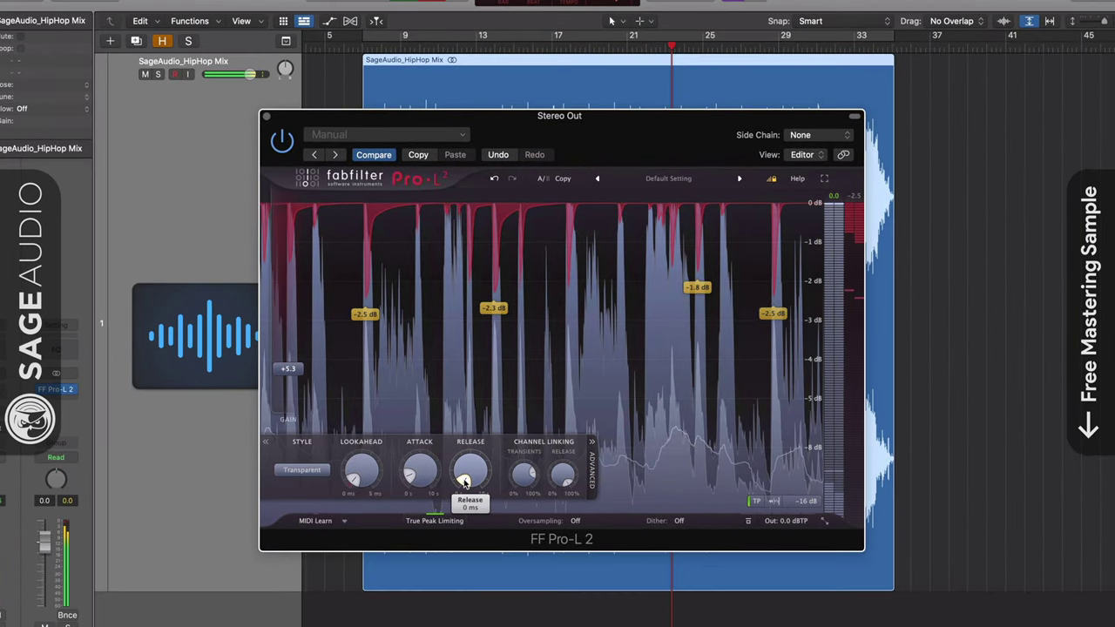
{"action": "left_click_drag", "start_coordinate": [513, 459], "coordinate": [446, 486]}
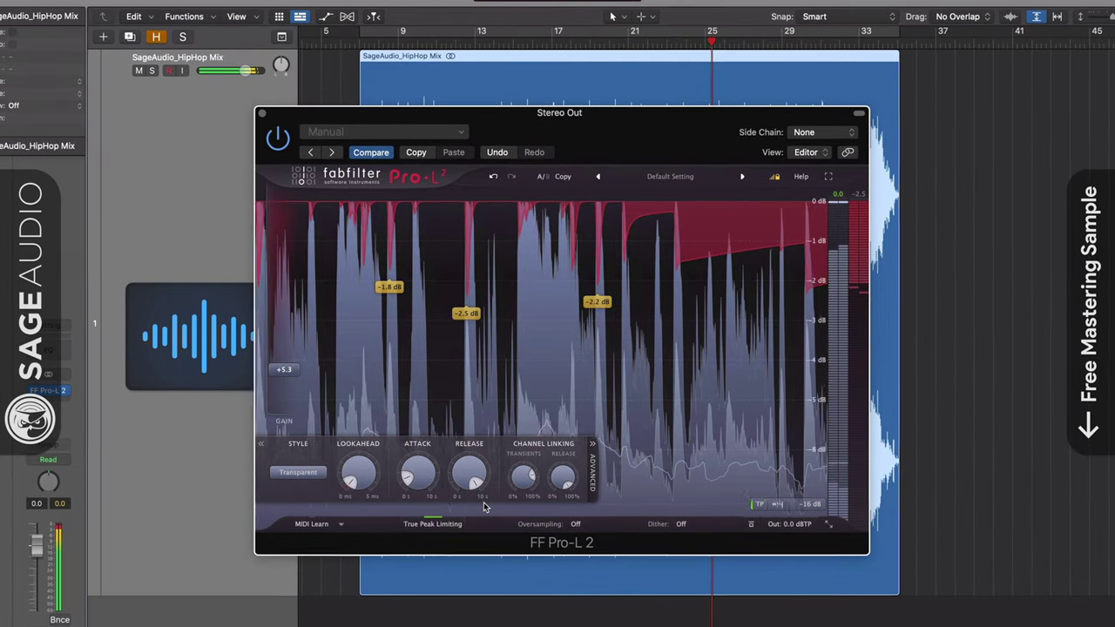
{"action": "mouse_move", "coordinate": [474, 488]}
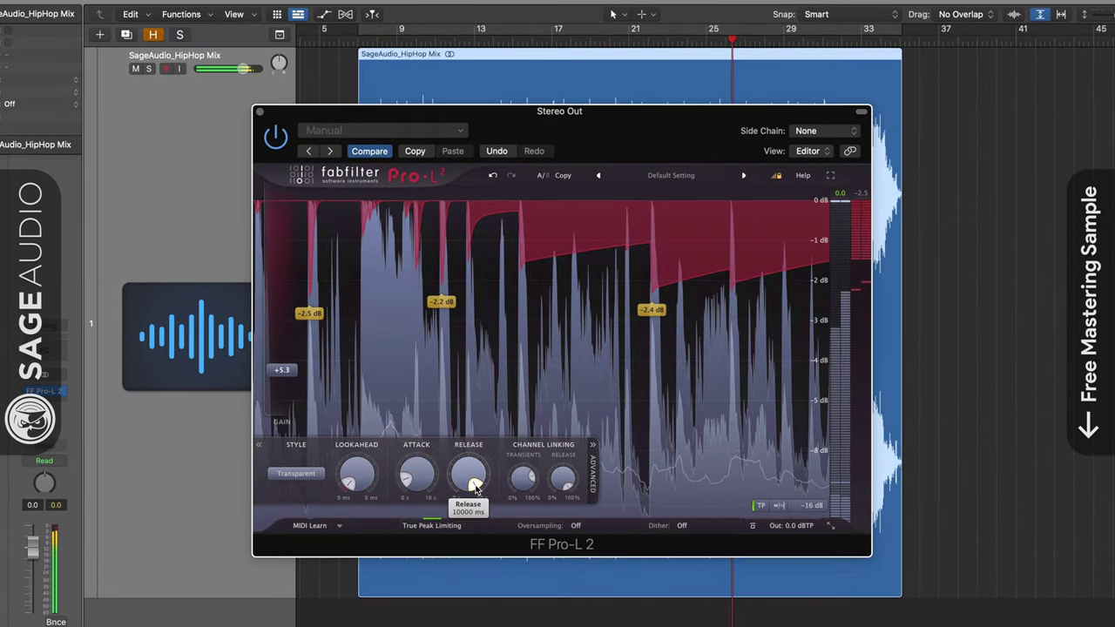
{"action": "left_click_drag", "start_coordinate": [462, 462], "coordinate": [475, 506]}
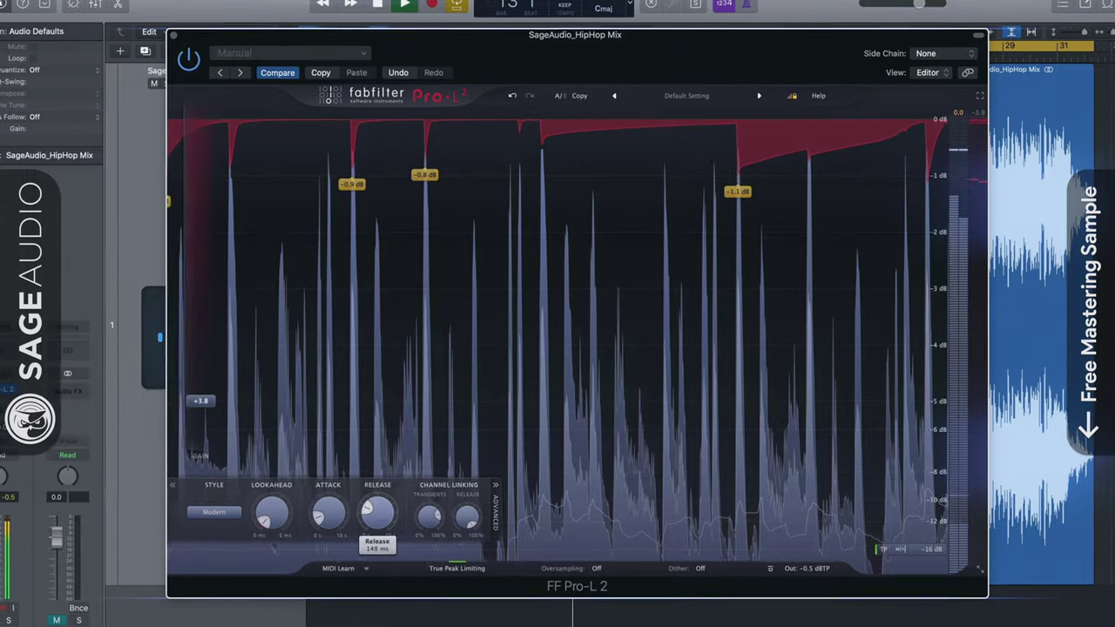
Lengthen the Pro-L 2 Release from 148 ms to about 2631 ms.
{"action": "left_click_drag", "start_coordinate": [377, 546], "coordinate": [377, 546]}
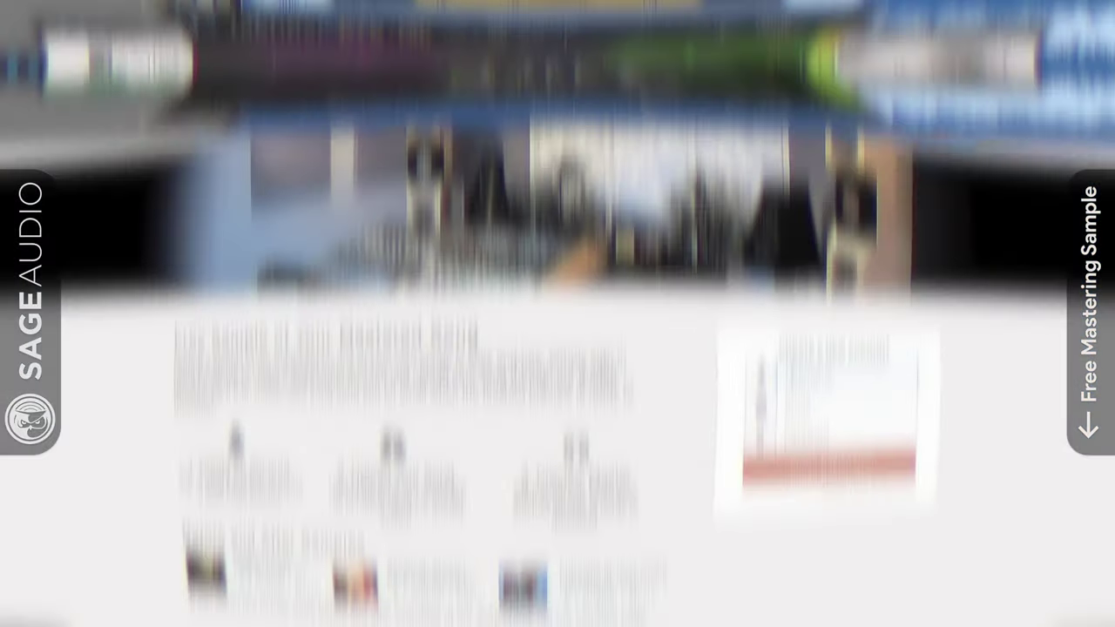
Enter the artist name and e-mail on the sign-up form, then start a free preview named 'New Song'.
{"action": "type", "text": "NewArti"}
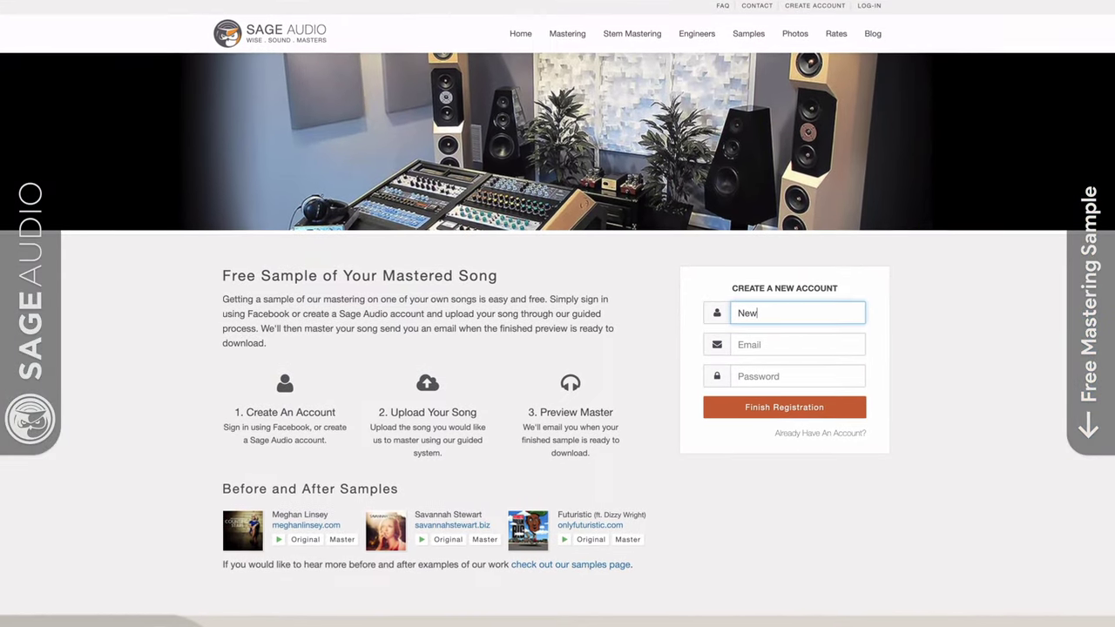
{"action": "type", "text": "st"}
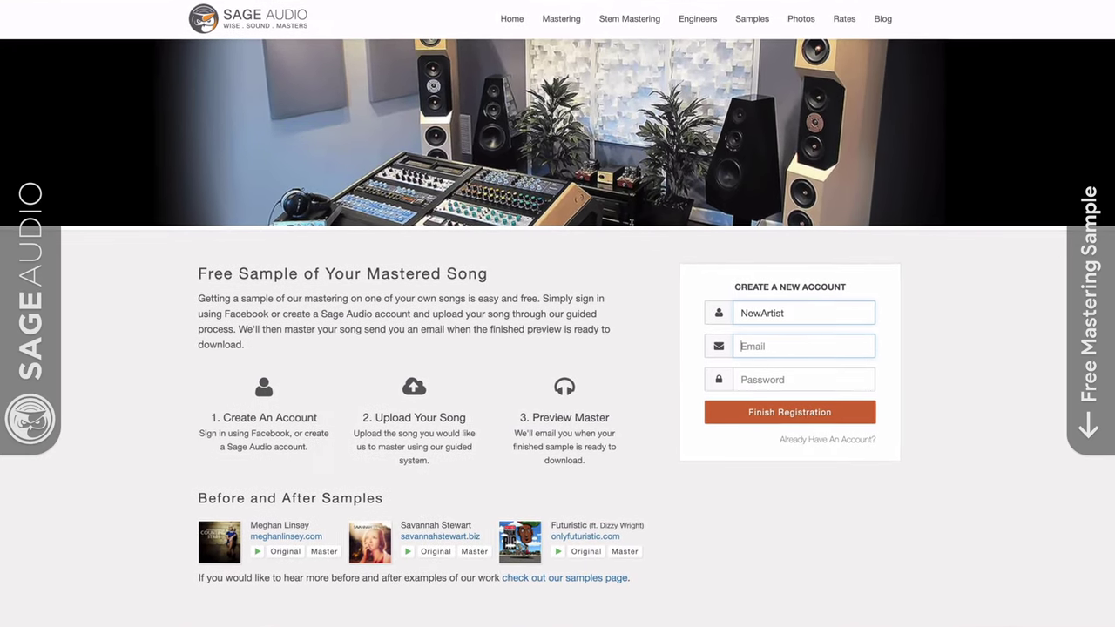
{"action": "key", "text": "Tab"}
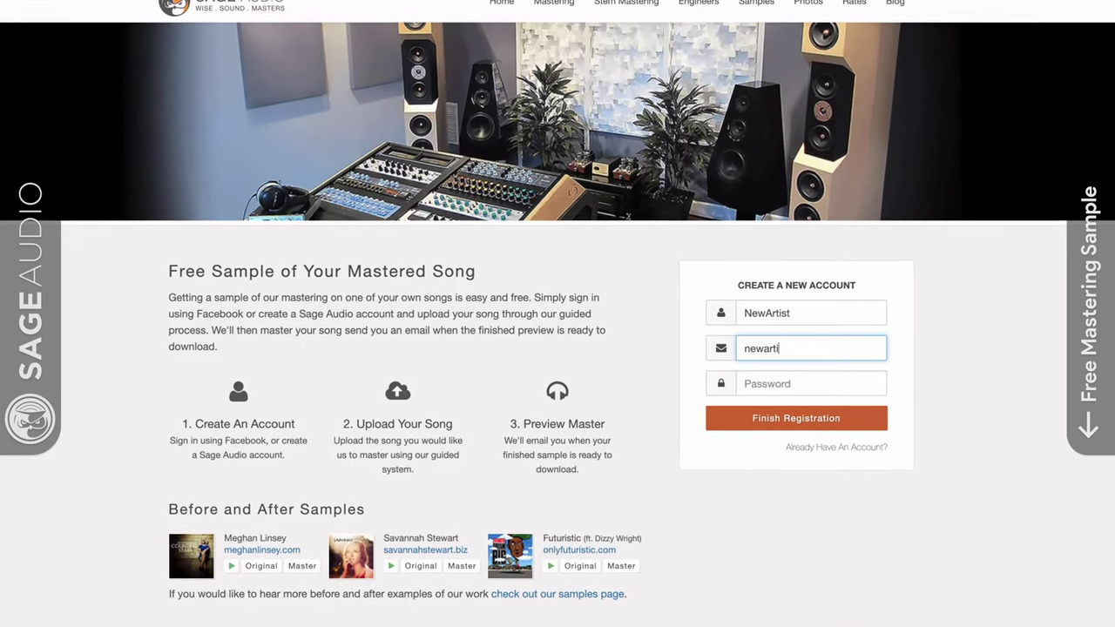
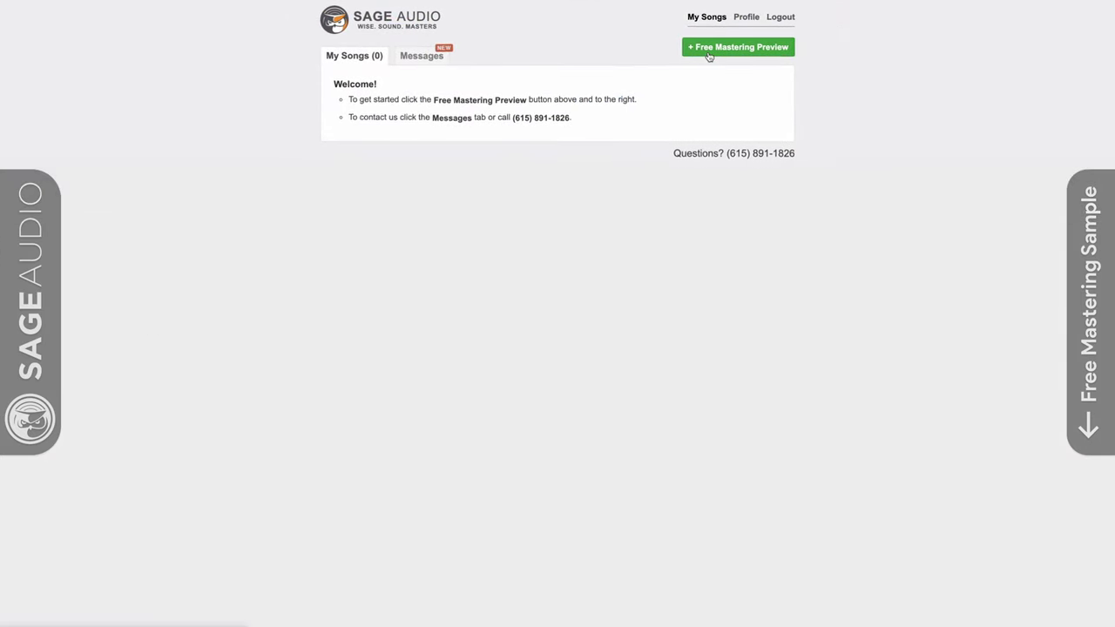
{"action": "left_click", "coordinate": [709, 51]}
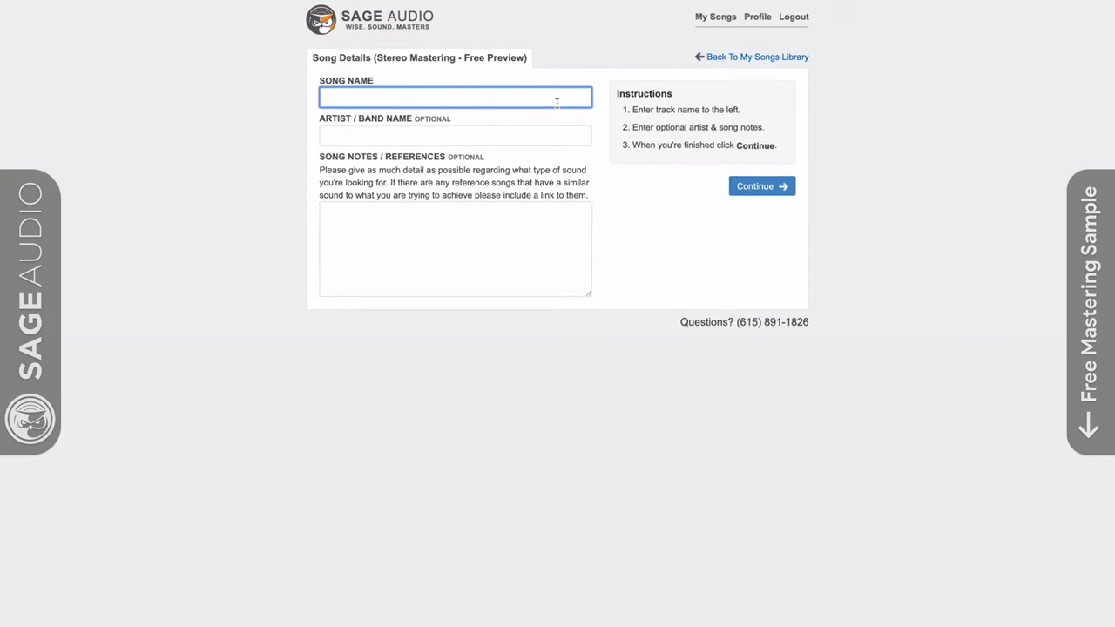
{"action": "type", "text": "New Song"}
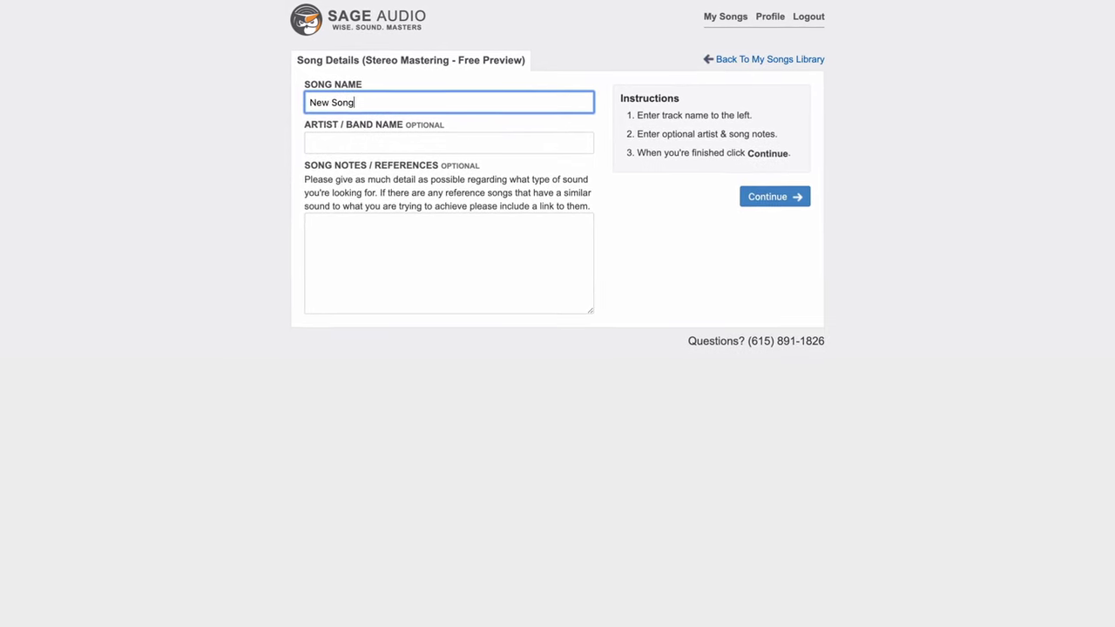